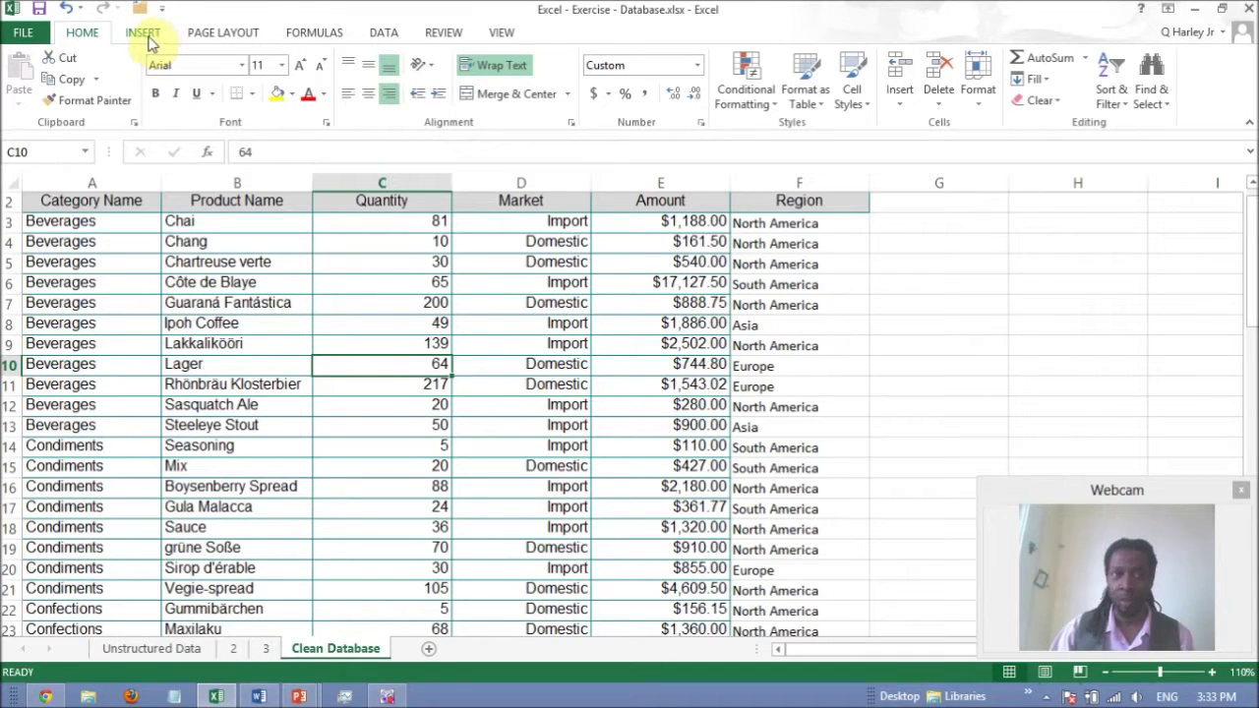
Create a PivotTable from the Clean Database range A2:F69 on a new worksheet.
left_click(143, 35)
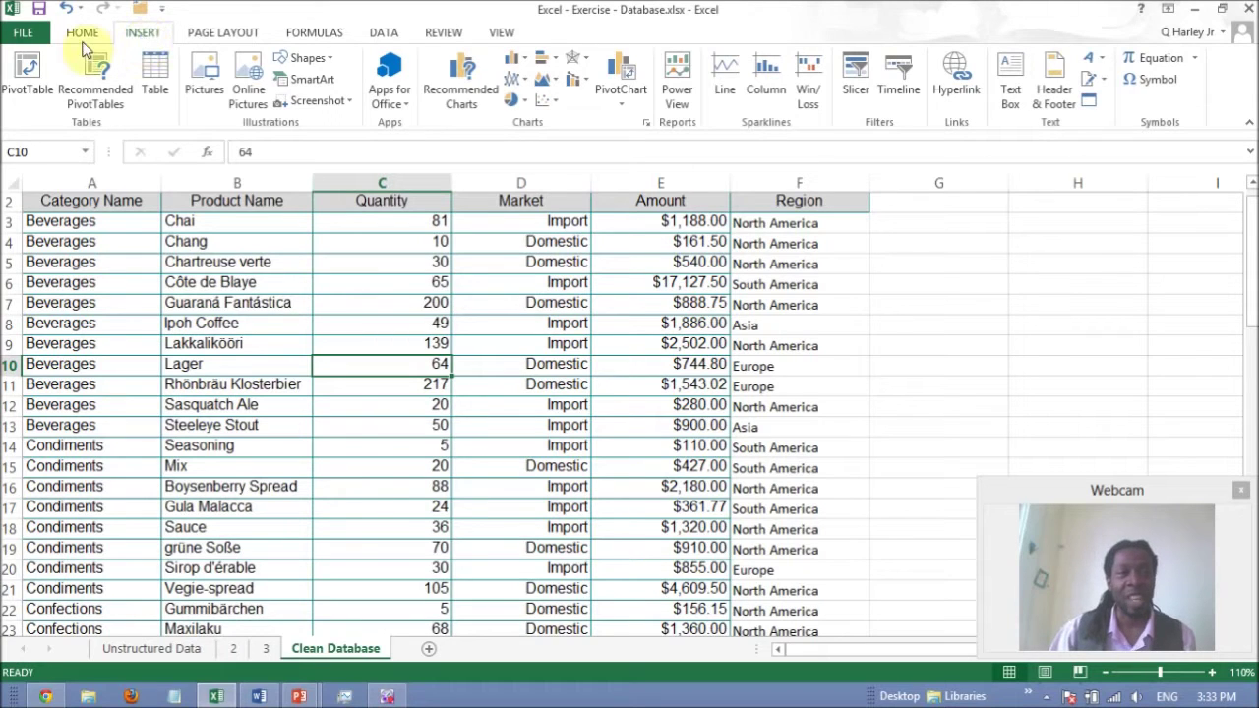
left_click(26, 93)
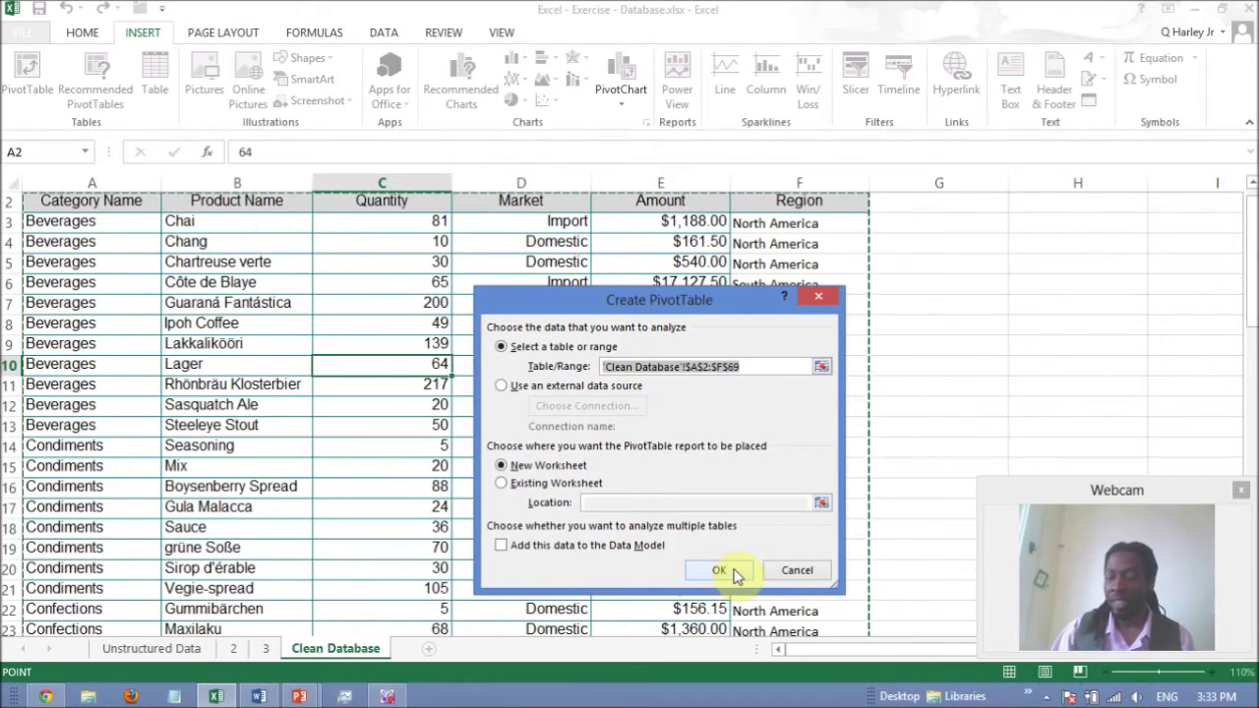
left_click(733, 572)
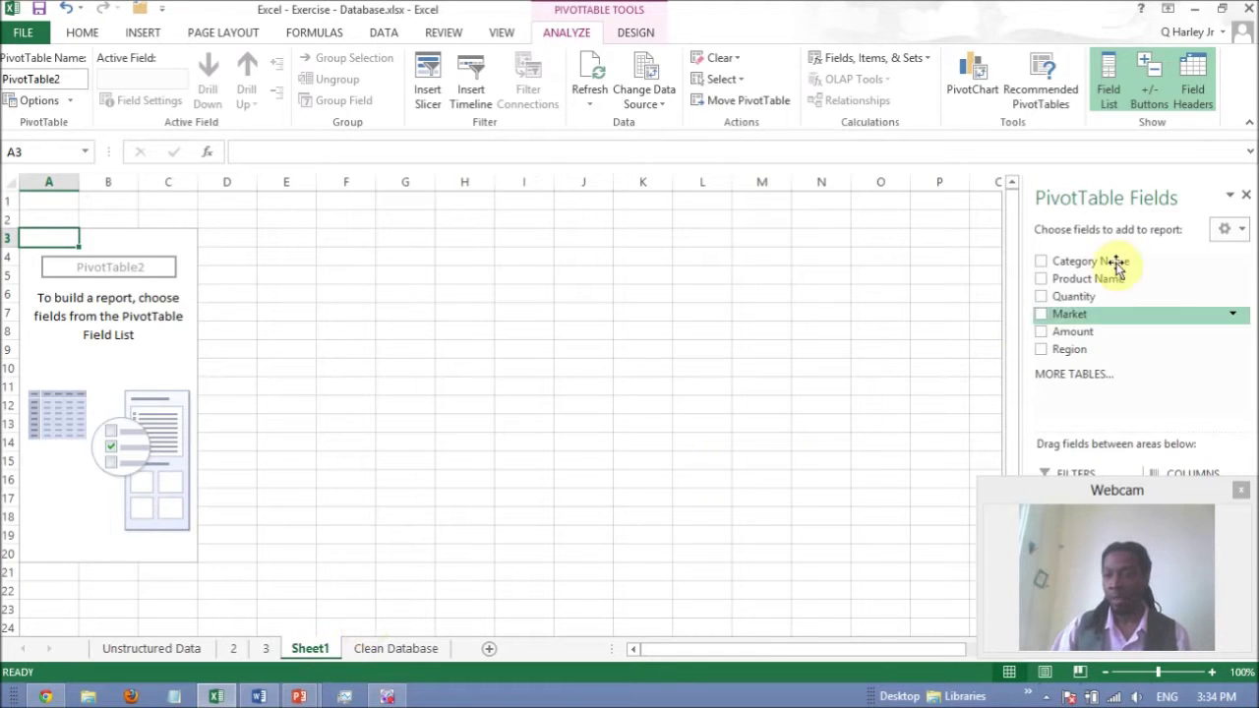
left_click_drag(1152, 495, 900, 469)
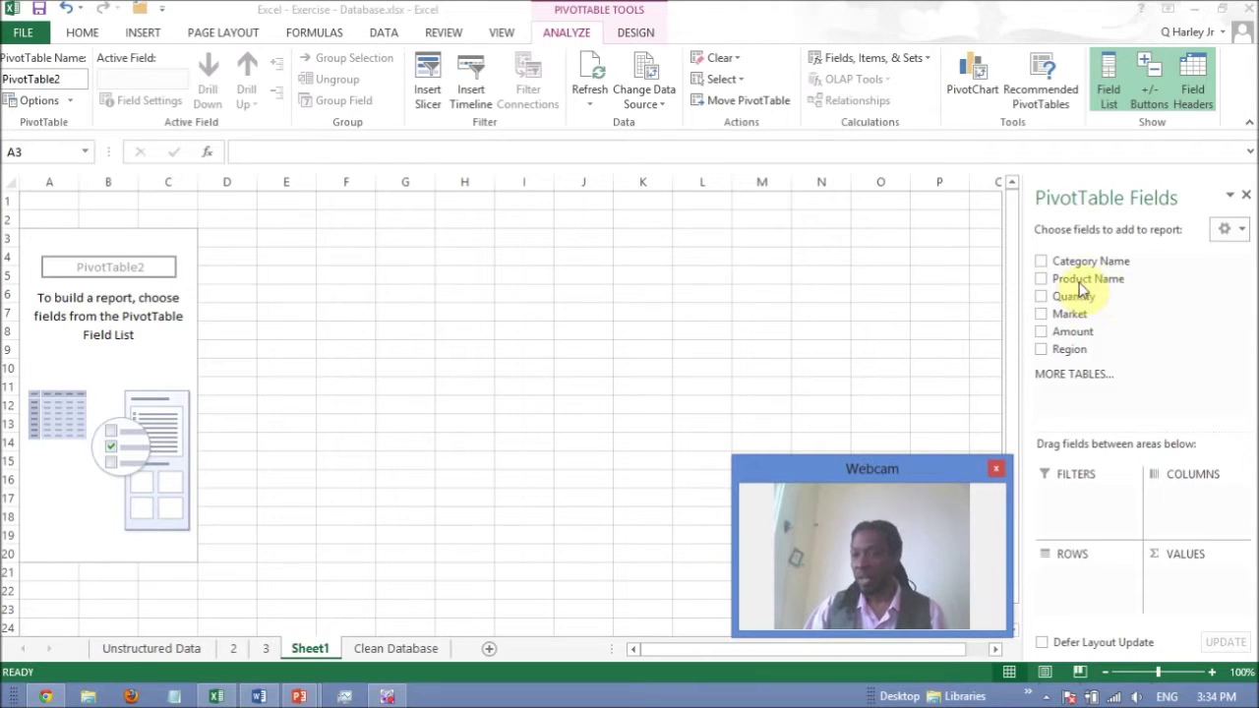
Add Region to the PivotTable's Rows area and Market to its Columns area.
left_click(1067, 350)
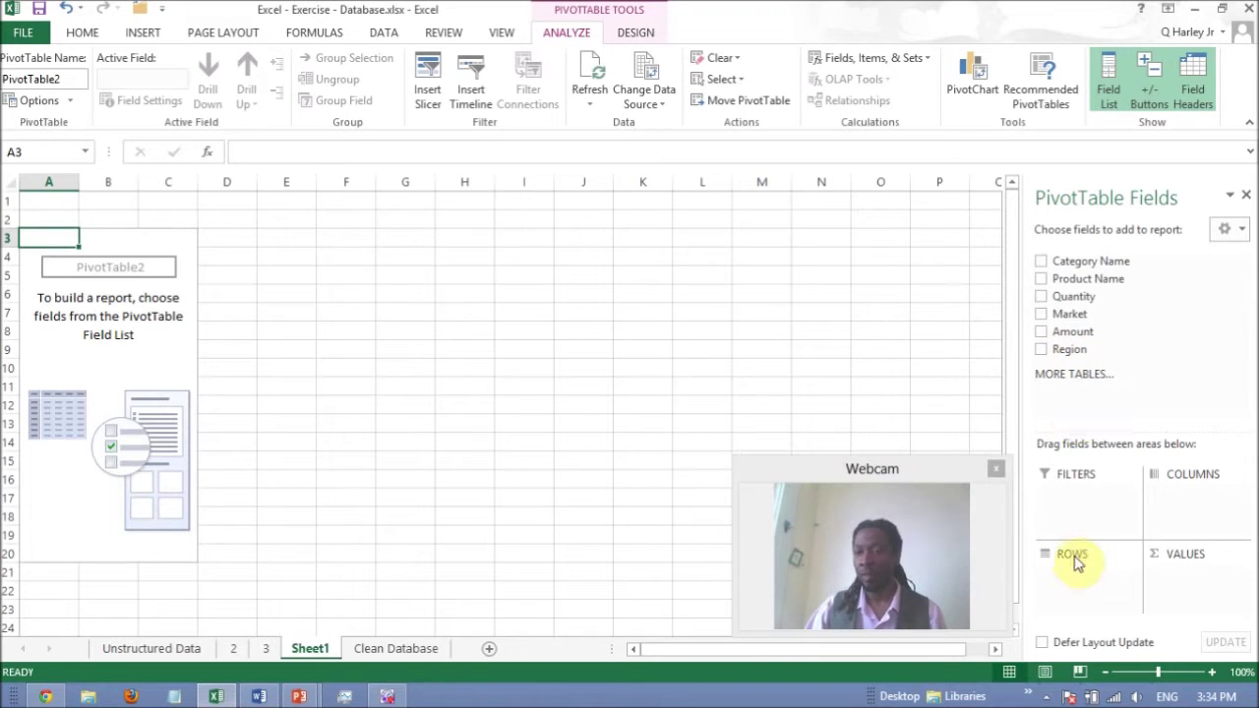
left_click_drag(1075, 352, 1073, 578)
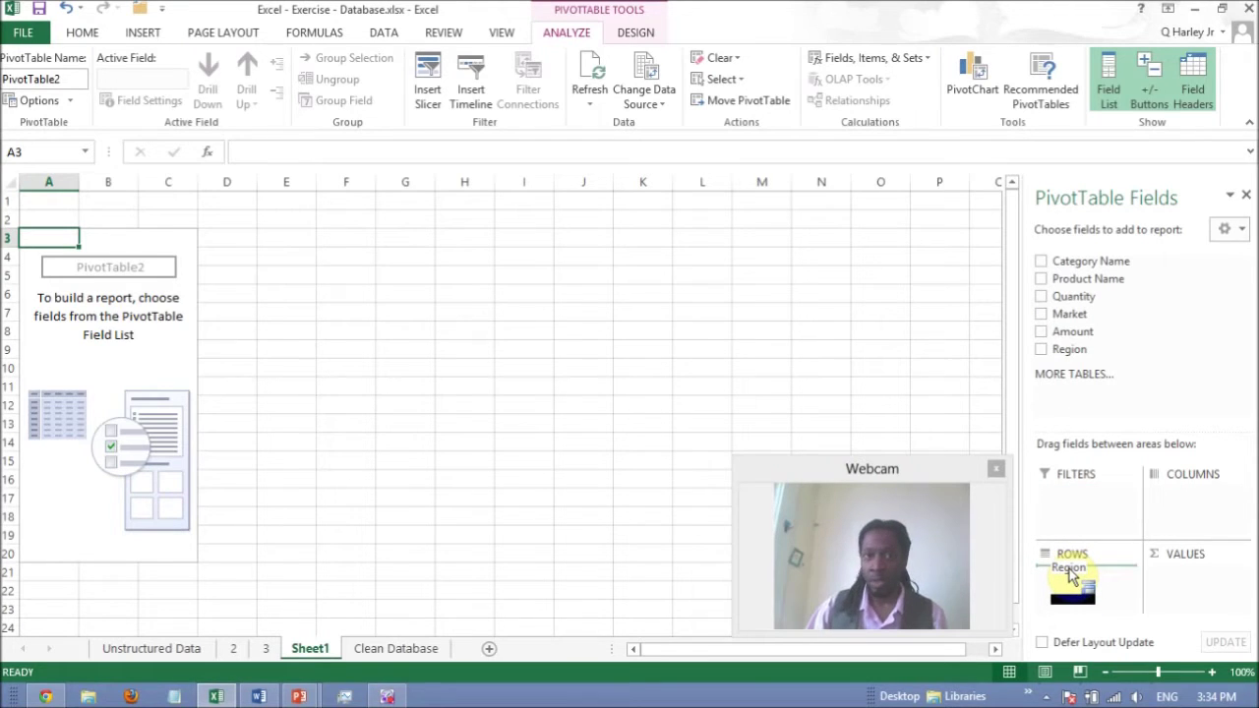
left_click_drag(1072, 577, 1070, 576)
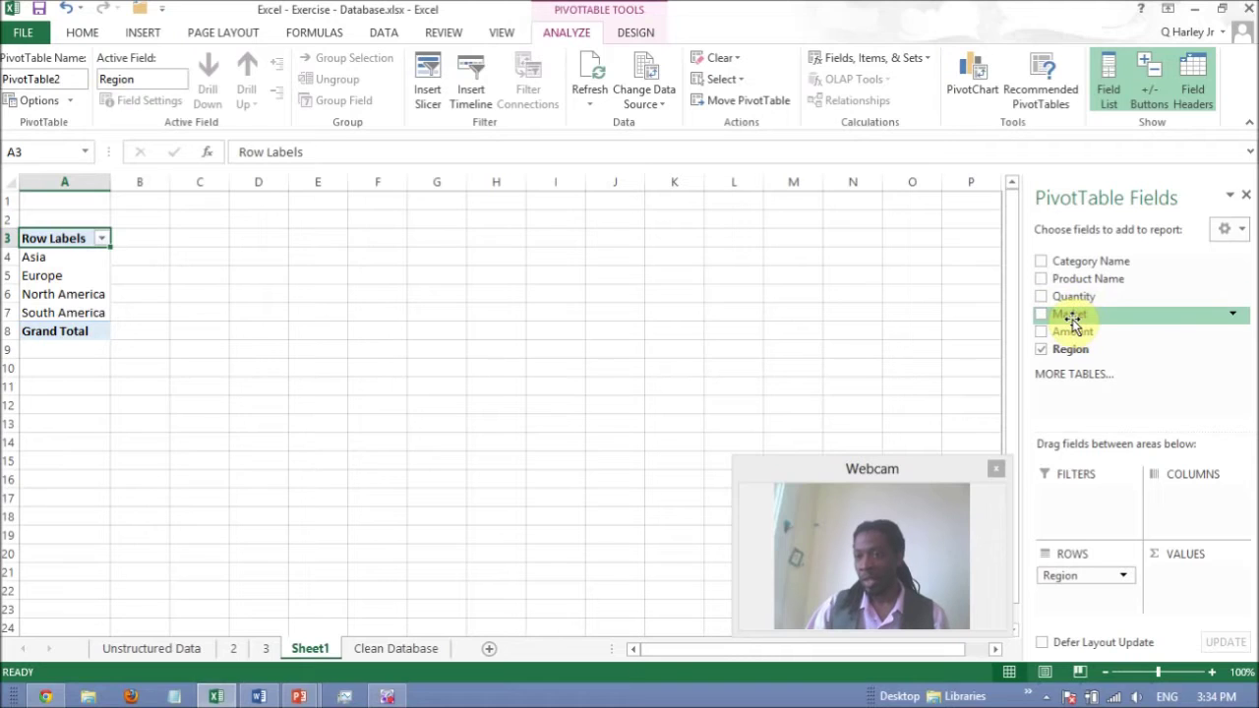
left_click_drag(1071, 316, 1193, 505)
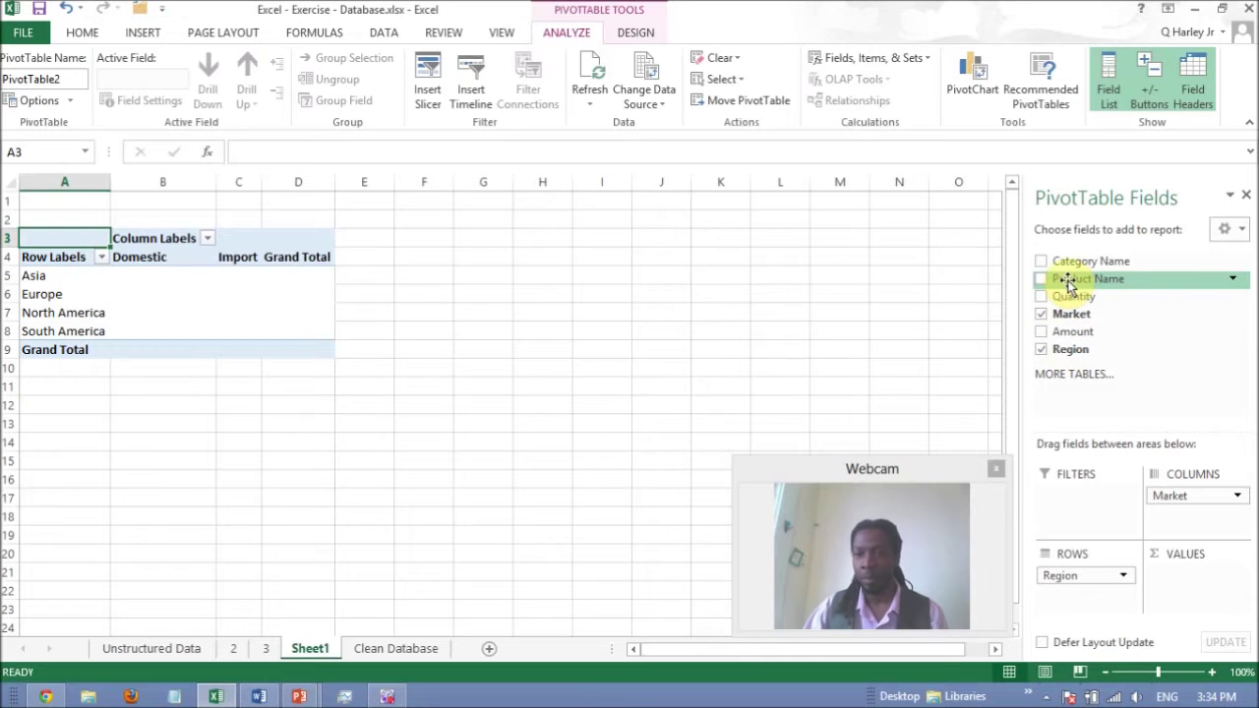
Nest Product Name under Region in the PivotTable rows and add Quantity to Values as a sum.
left_click_drag(1070, 283, 1088, 595)
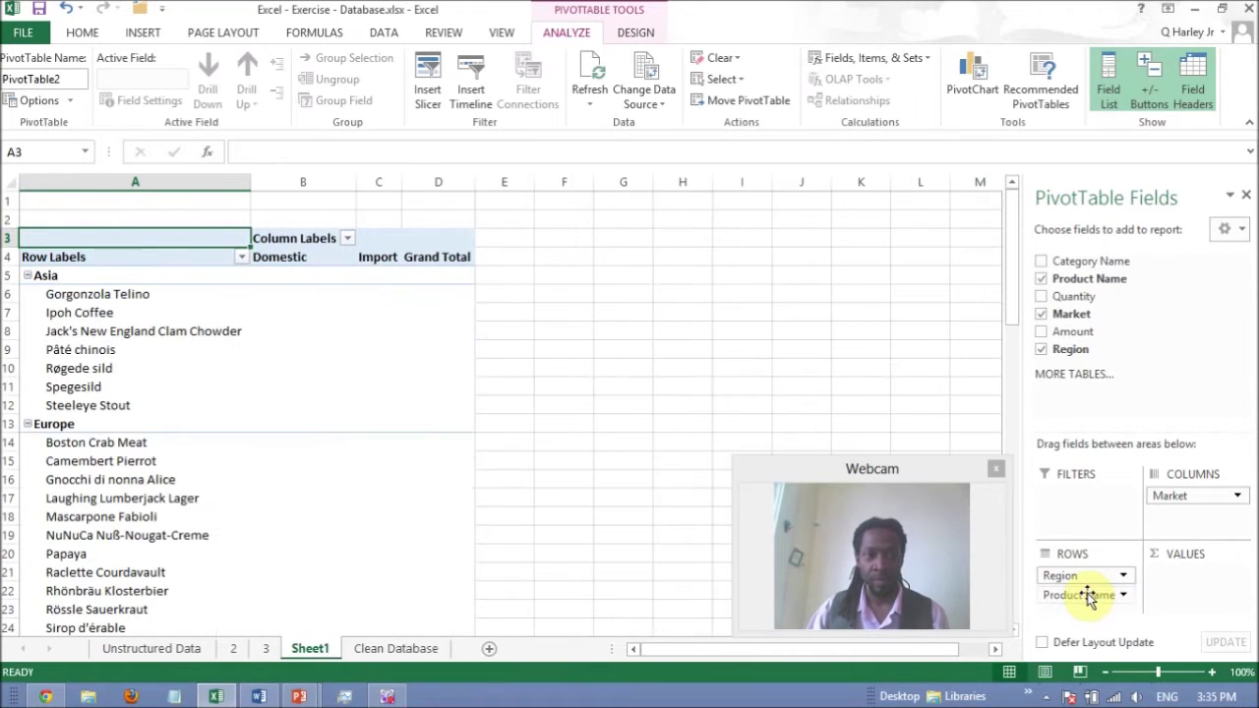
left_click_drag(1079, 579, 1073, 594)
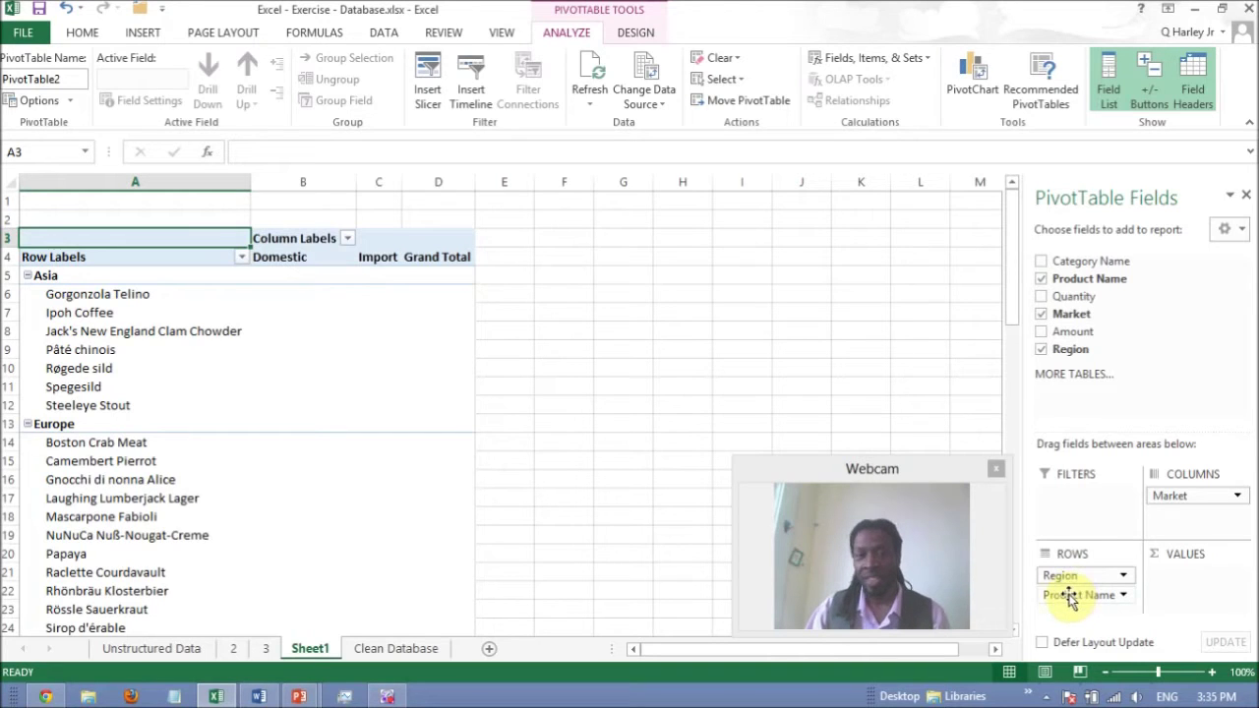
left_click_drag(1088, 297, 1183, 596)
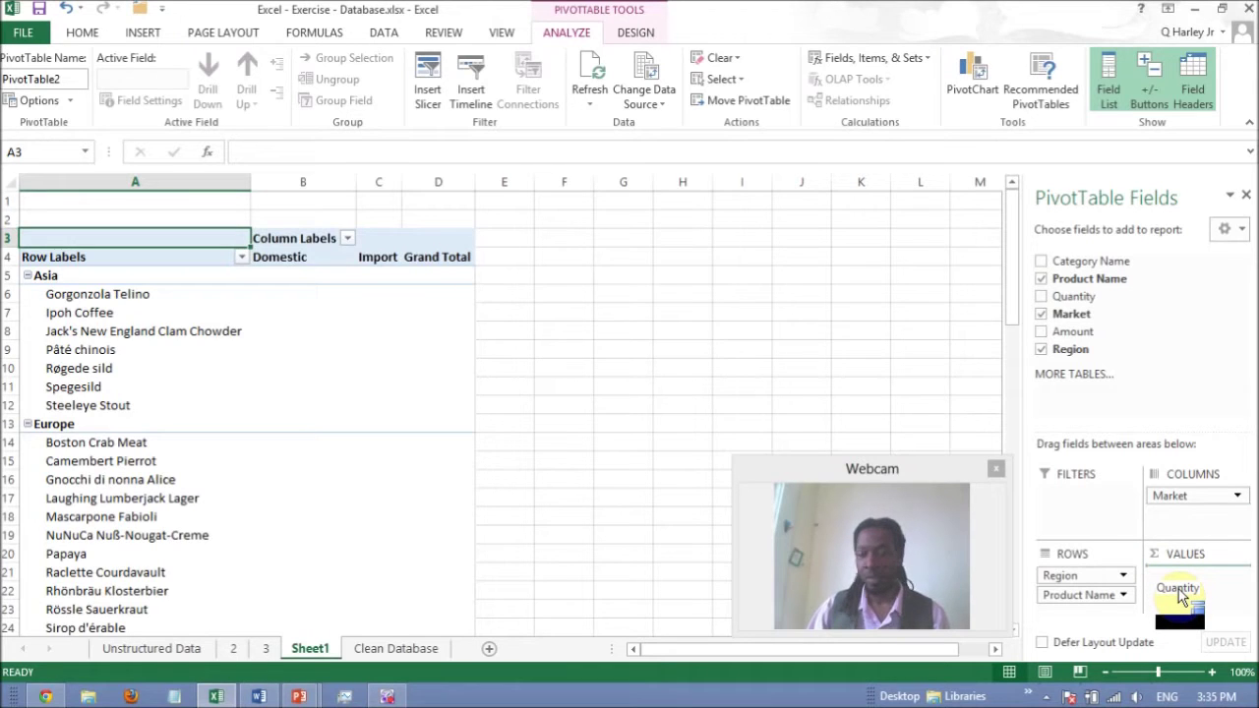
left_click_drag(1183, 596, 1182, 597)
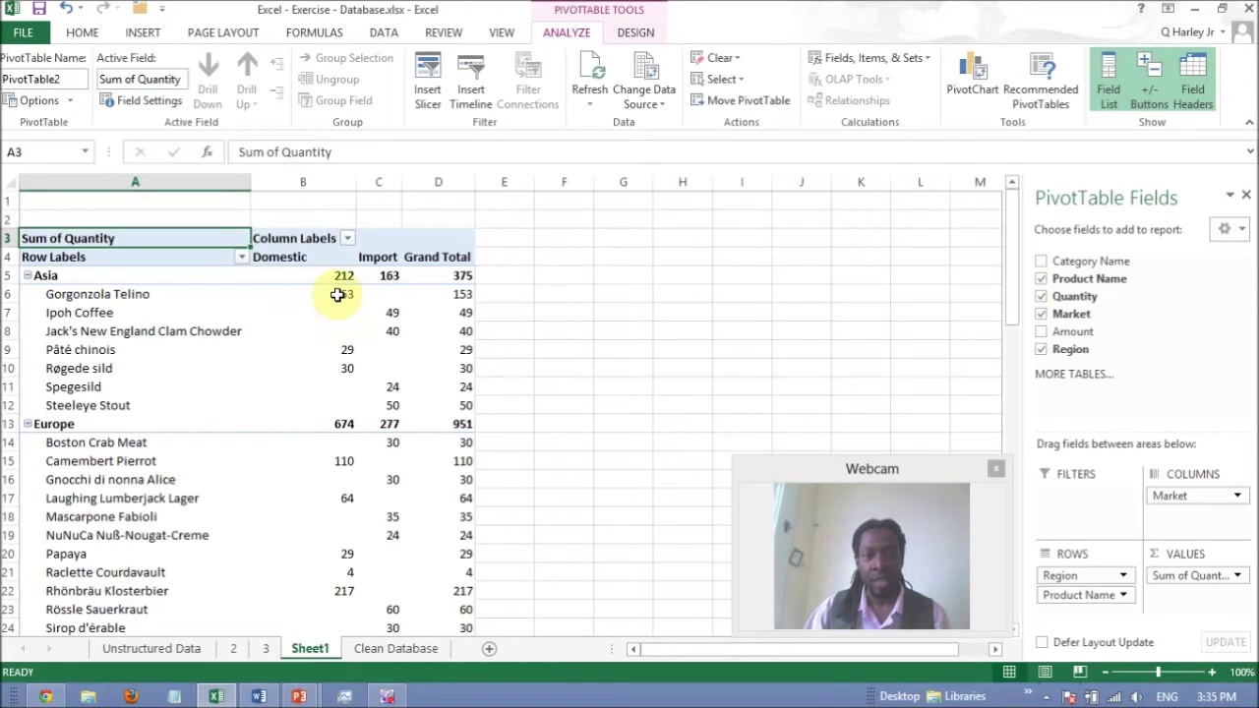
mouse_move(345, 294)
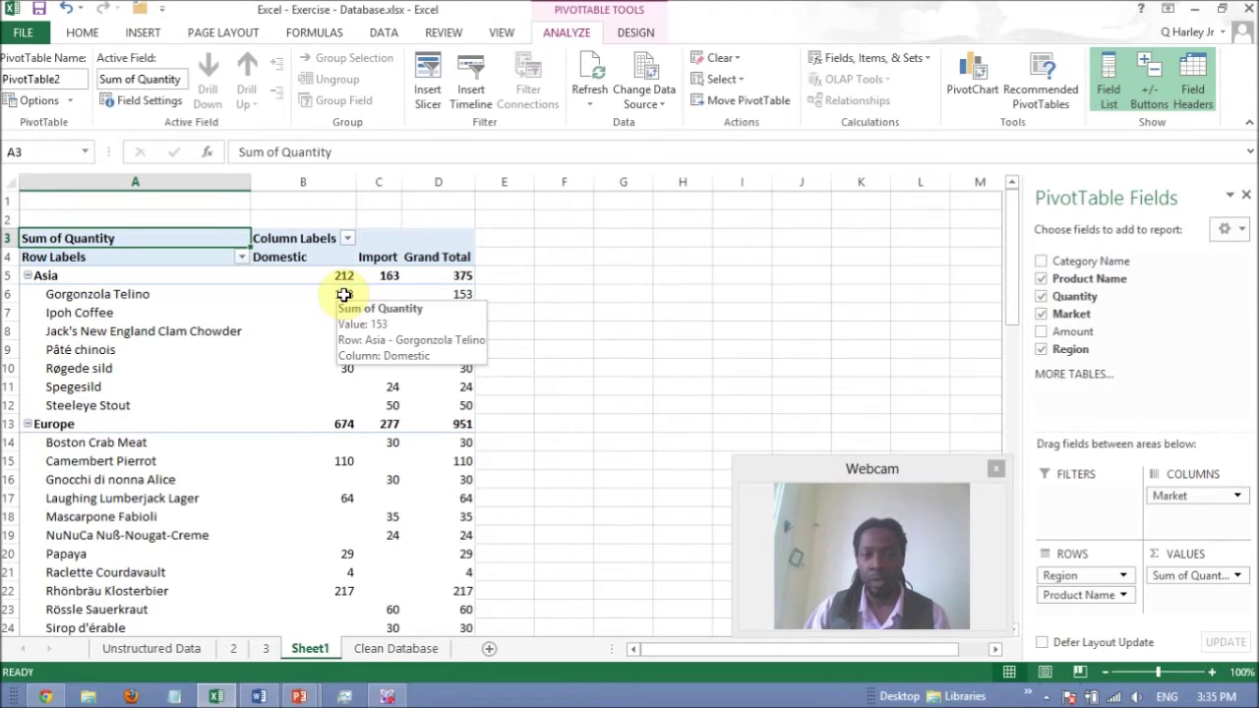
mouse_move(396, 389)
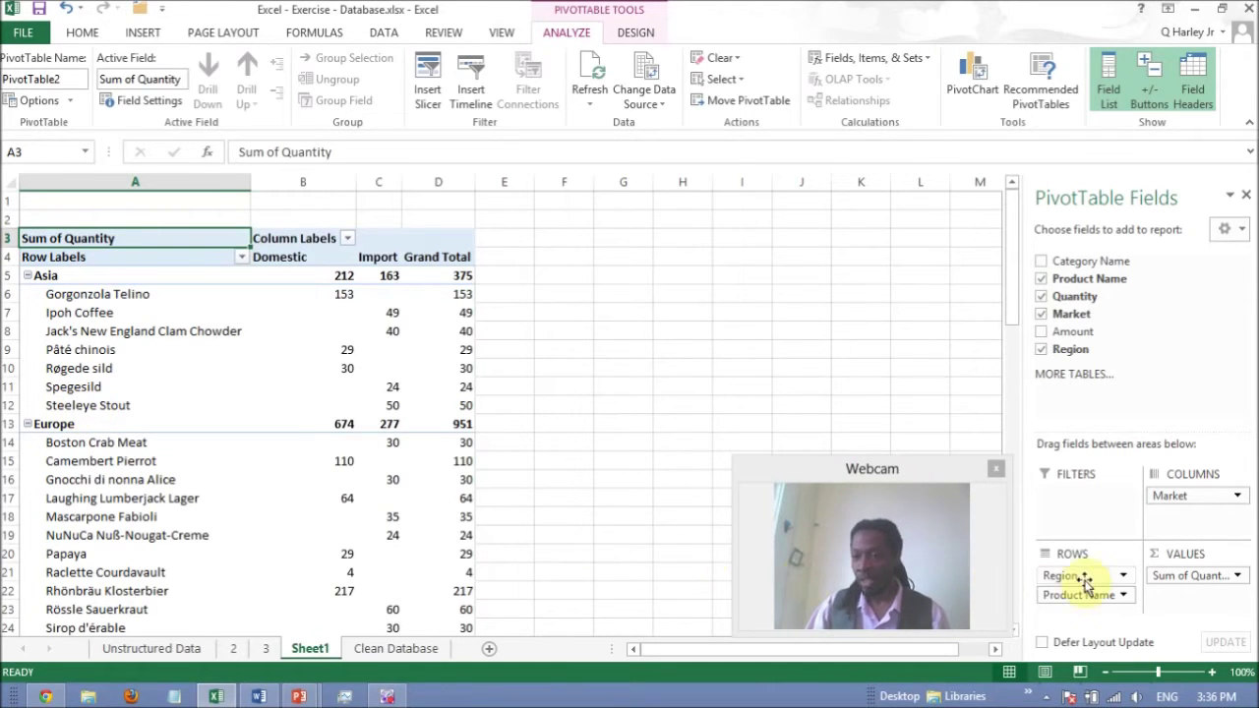
Remove Region from the PivotTable and move Market from Columns to Rows above Product Name.
left_click_drag(1079, 578, 1112, 370)
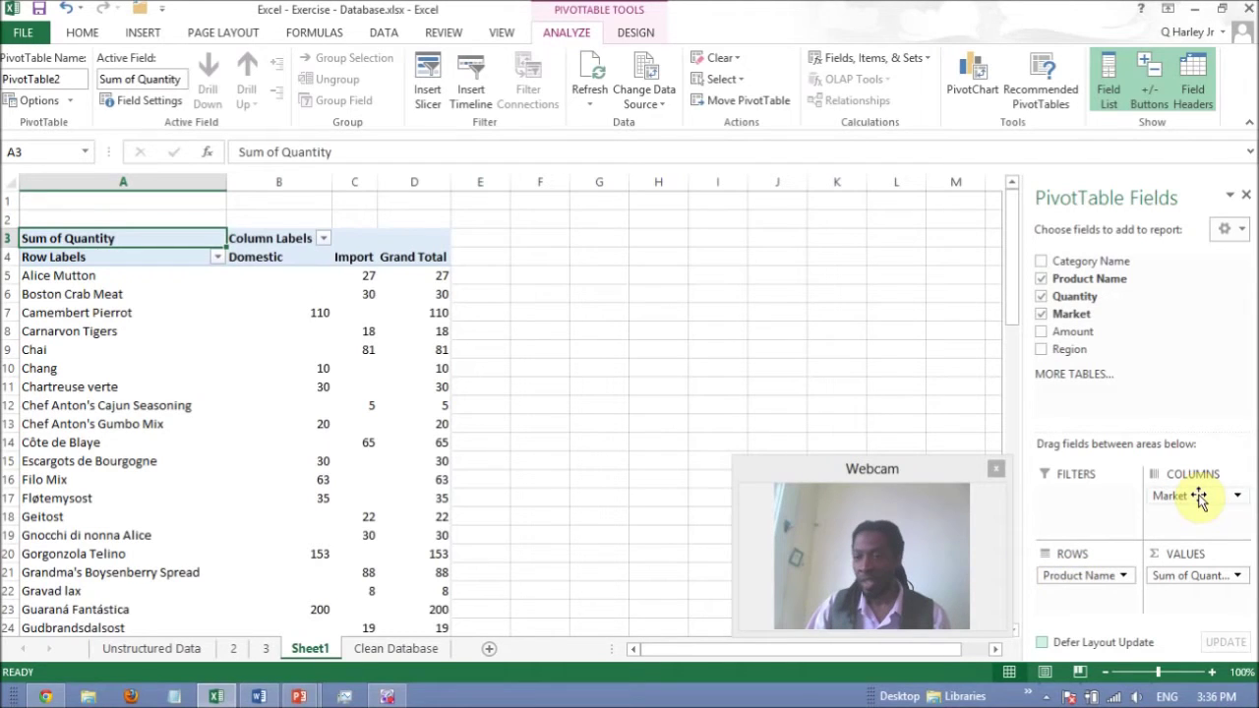
left_click_drag(1200, 499, 1082, 572)
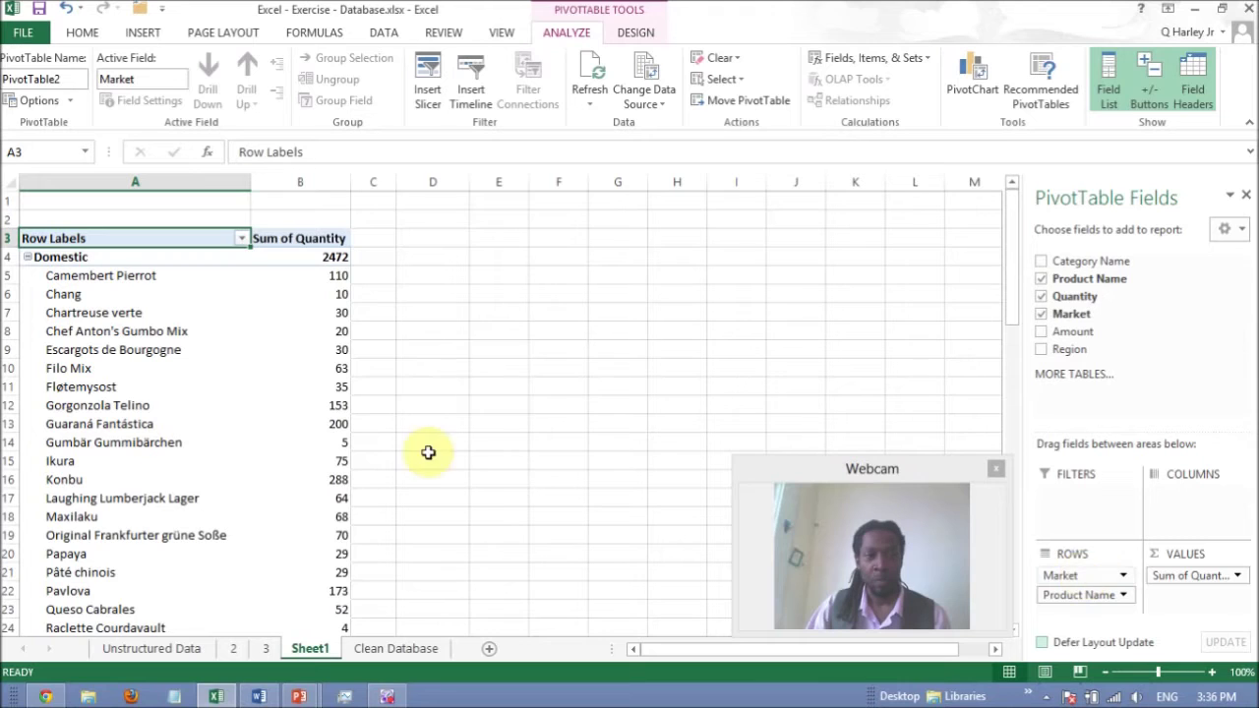
left_click(295, 420)
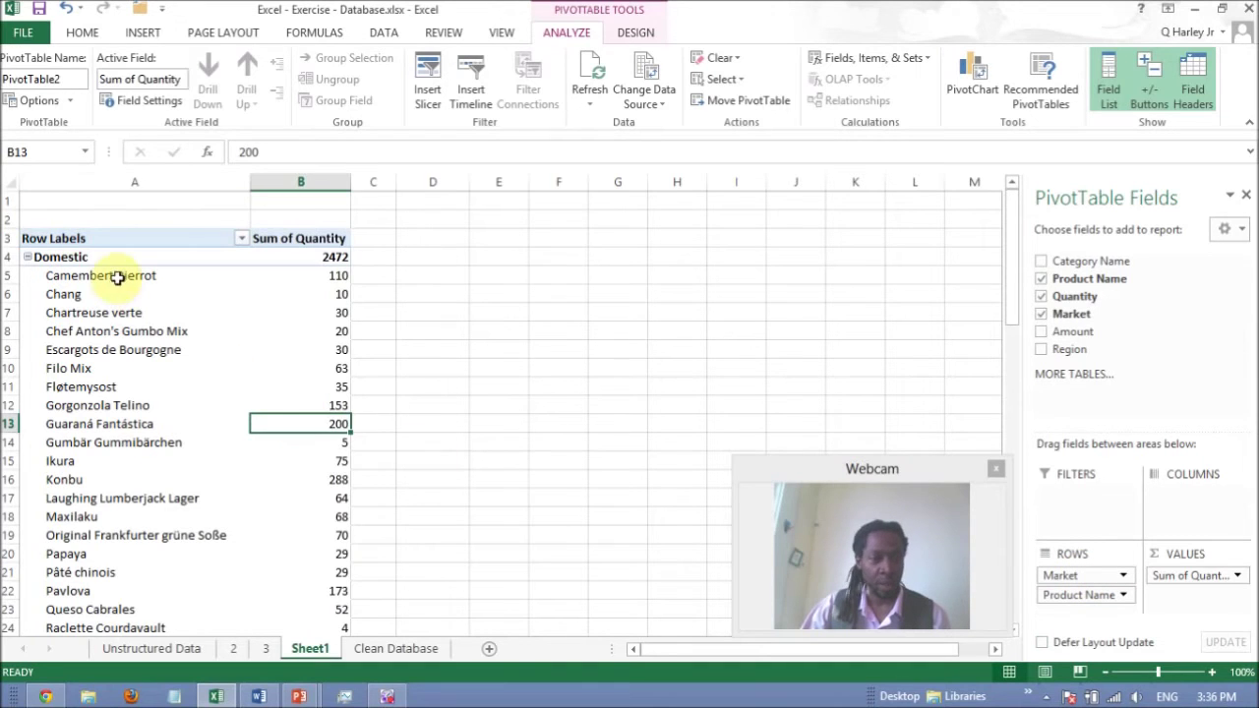
scroll(305, 326, "down", 7)
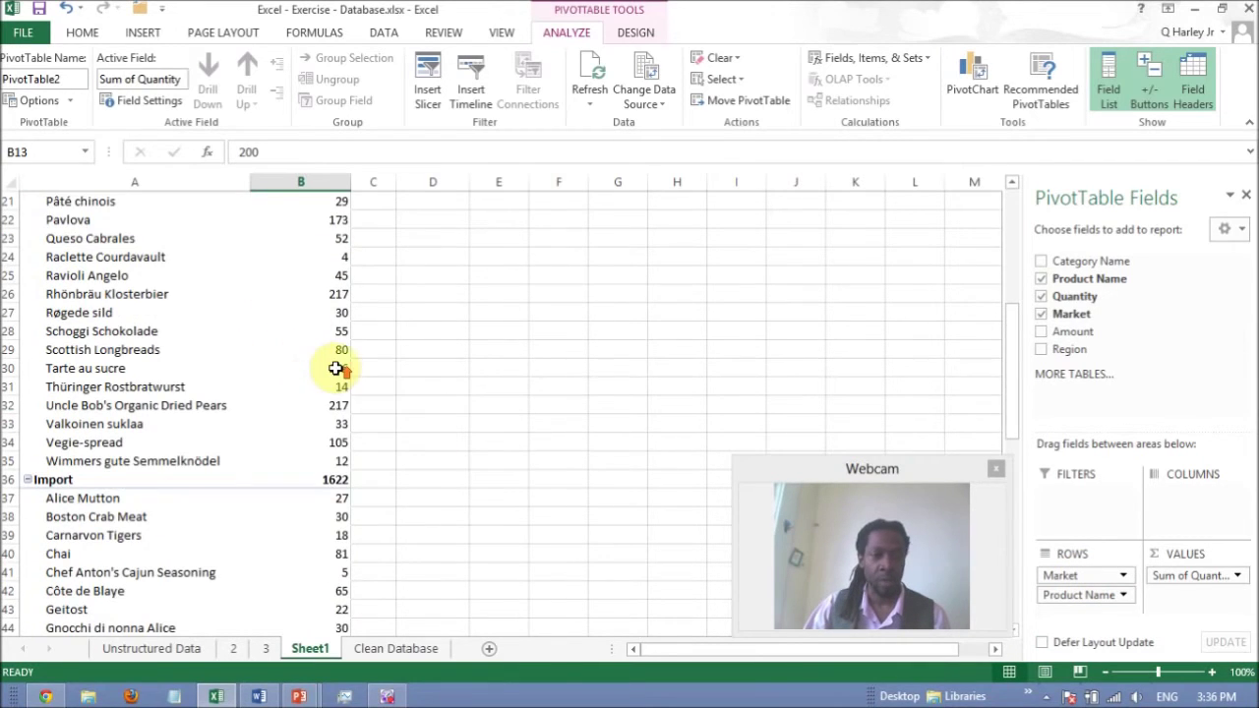
scroll(304, 357, "up", 7)
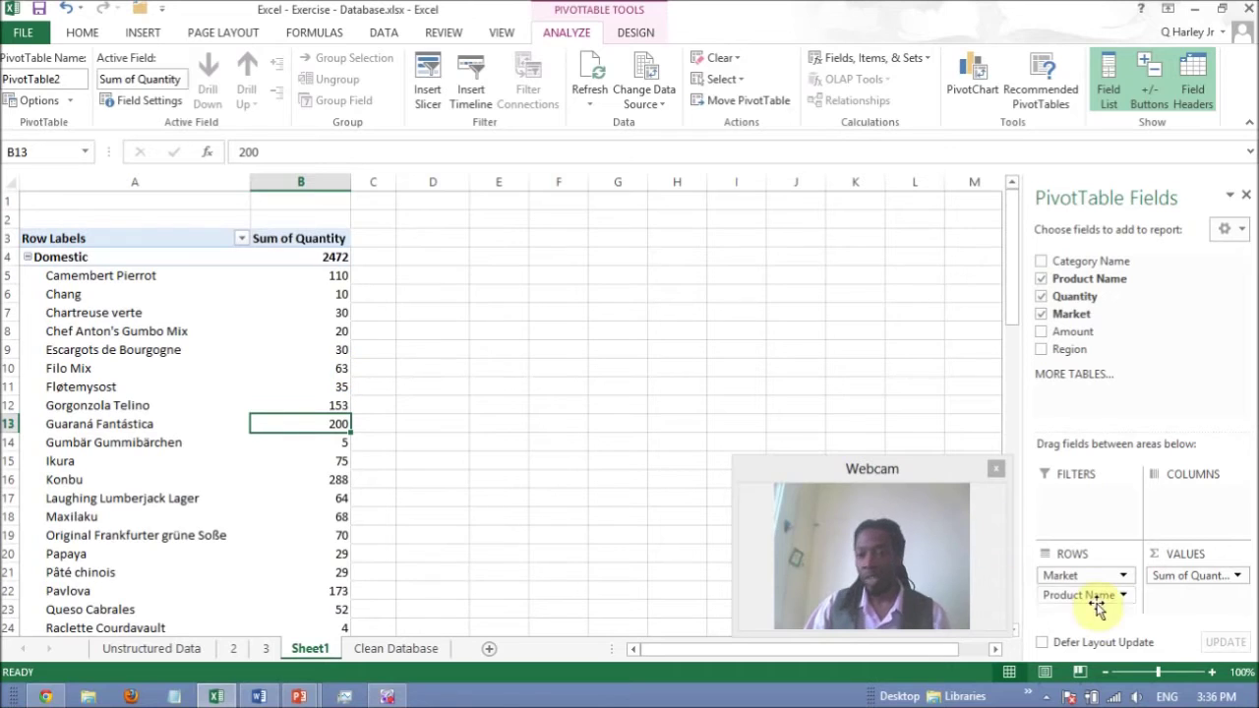
Try Product Name as columns with Region and Market as rows, and return to Region and Product Name rows with Market columns.
left_click_drag(1122, 584, 1188, 499)
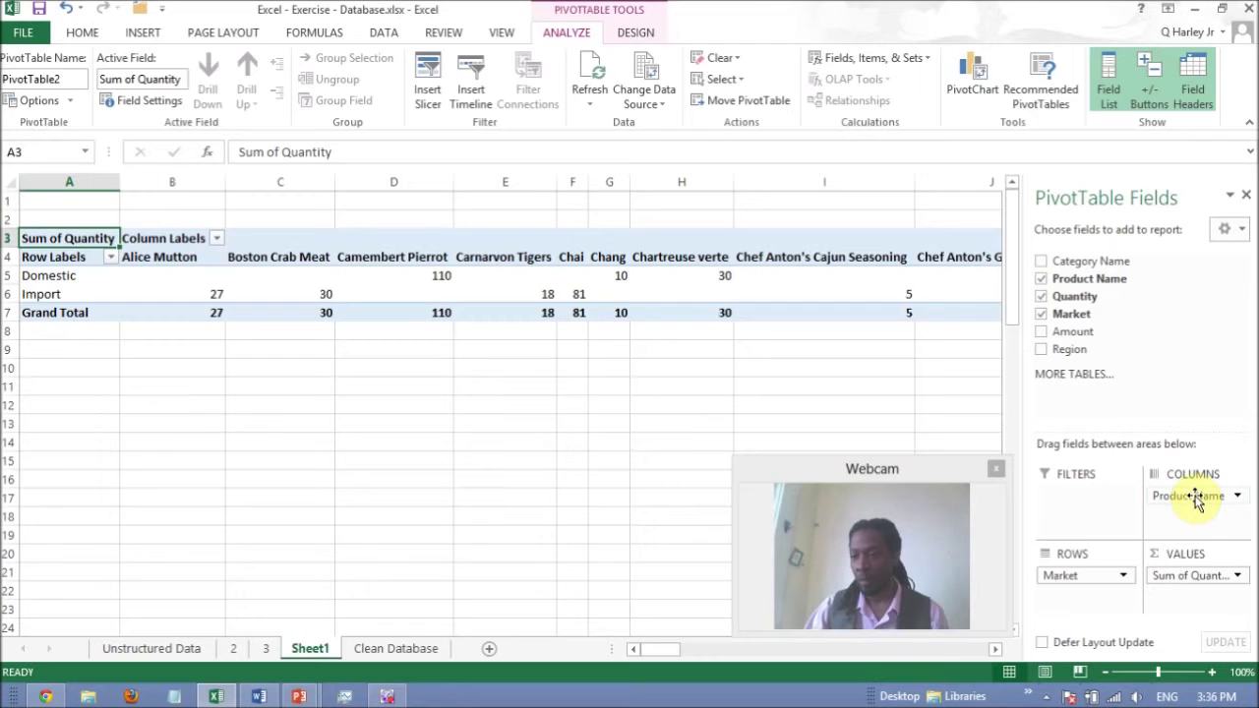
left_click_drag(1053, 350, 1063, 571)
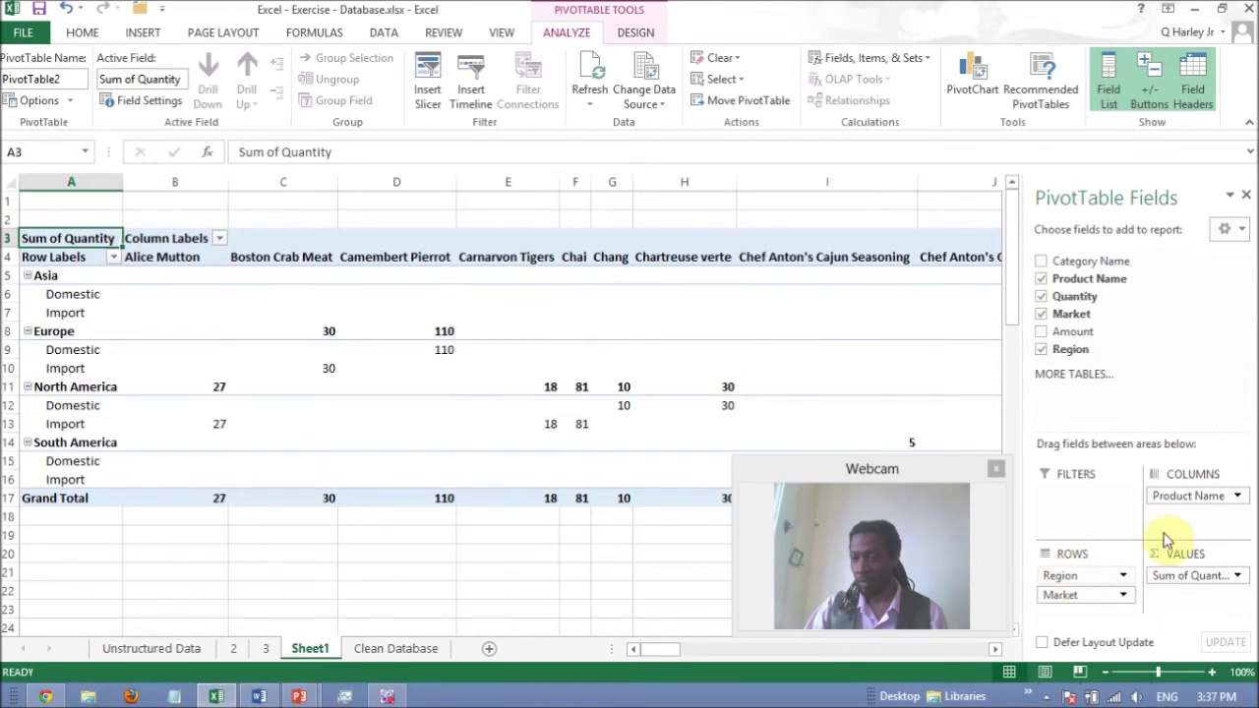
mouse_move(1189, 497)
left_mouse_down()
mouse_move(1112, 589)
mouse_move(1080, 604)
mouse_move(1175, 562)
mouse_move(1198, 510)
left_mouse_up()
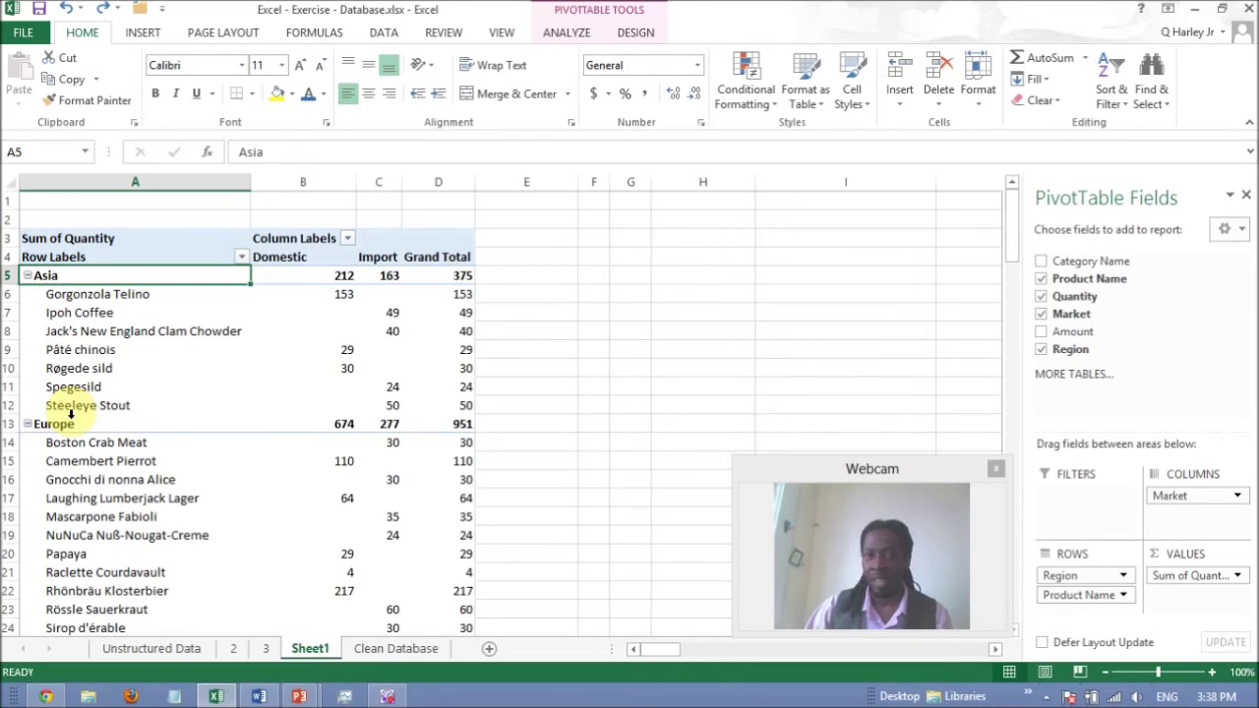
Format all region labels in the PivotTable with a blue font colour and font size 16.
left_click(70, 415)
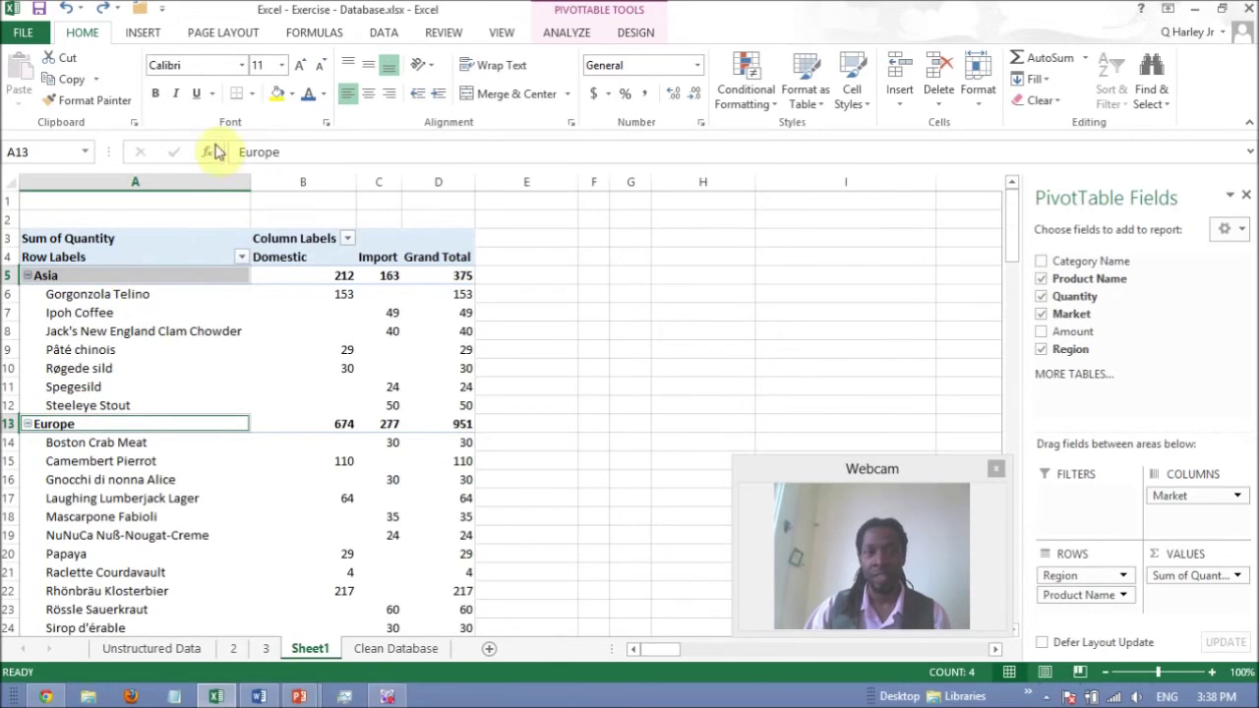
left_click(306, 95)
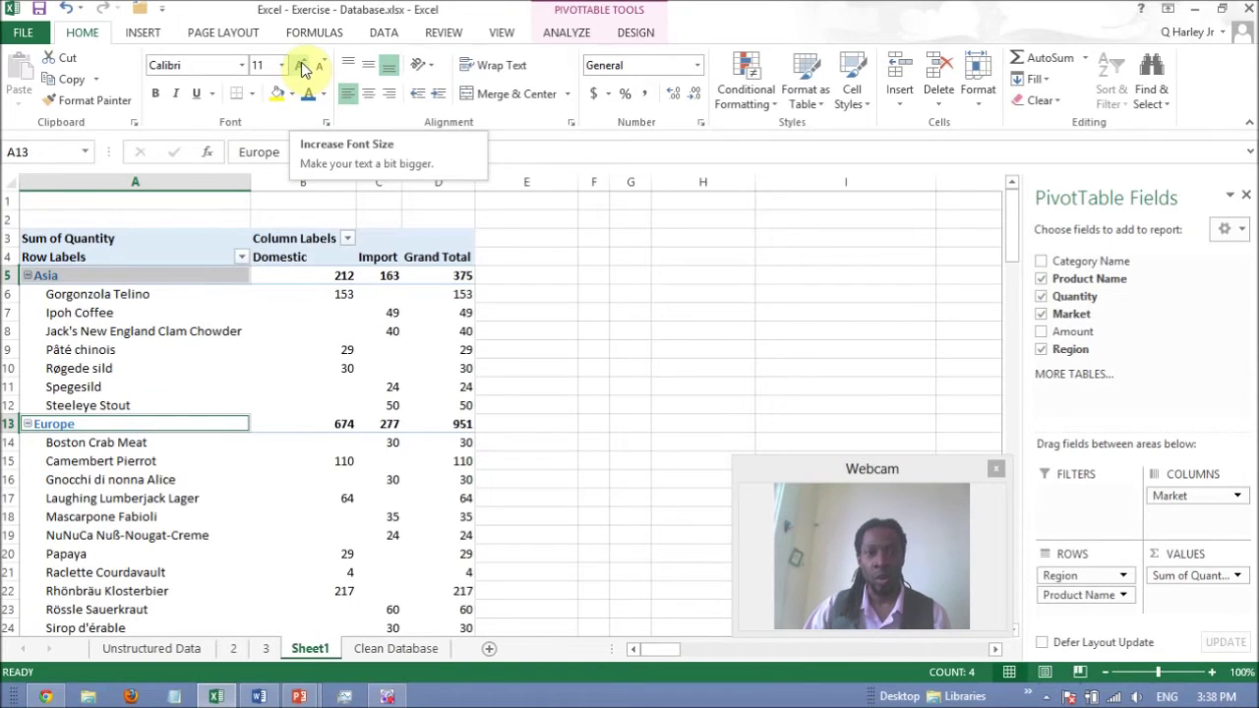
left_click(301, 65)
left_click(301, 65)
left_click(301, 65)
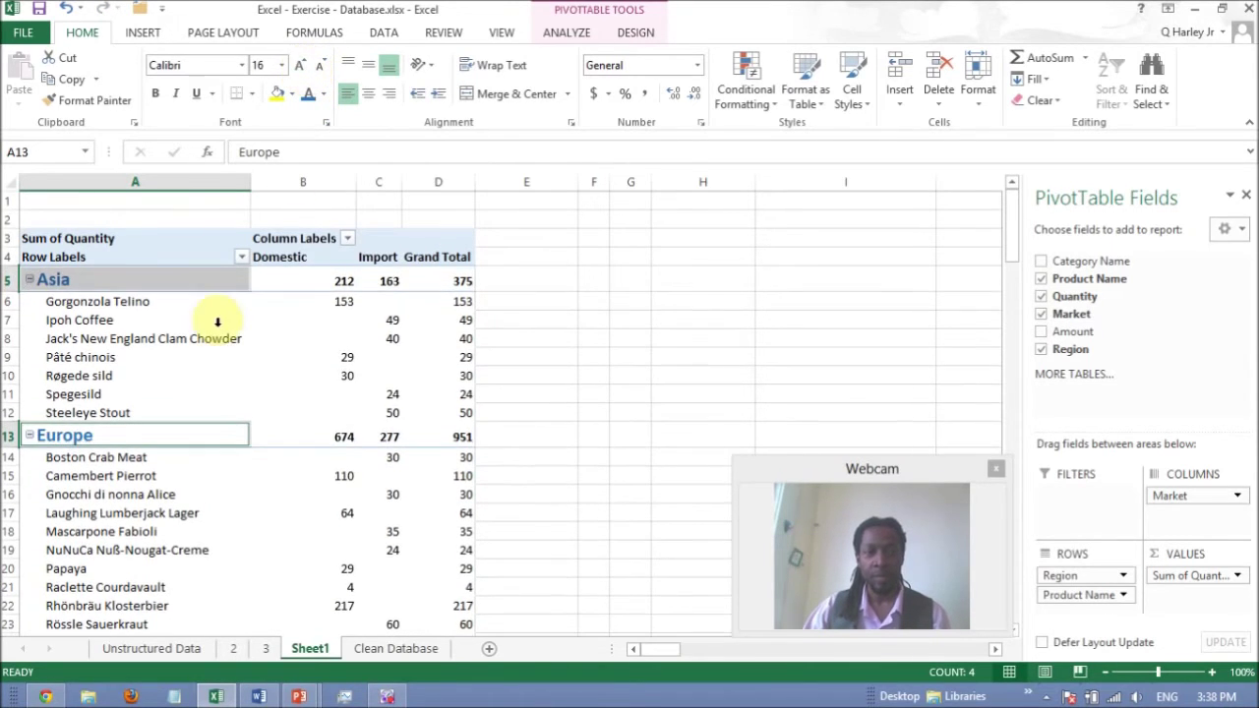
left_click(218, 283)
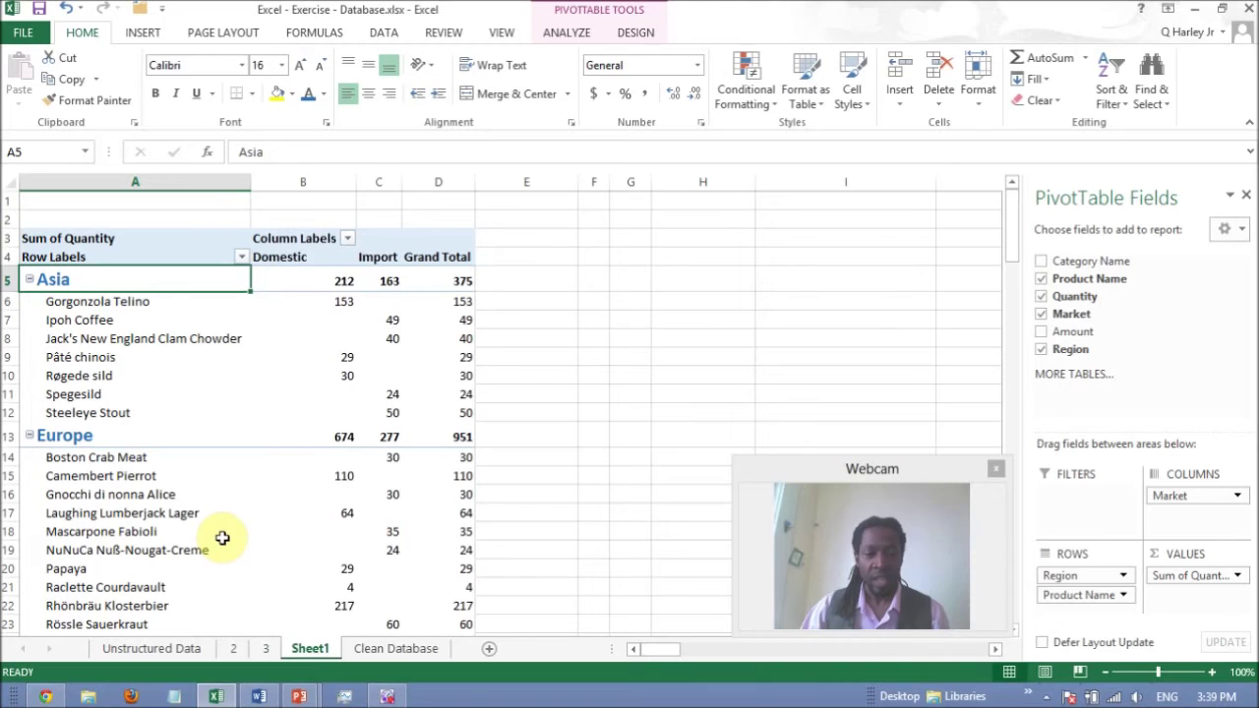
On the Clean Database sheet, set the Amount for Rhönbräu Klosterbier in cell E11 to 20000.
left_click(407, 650)
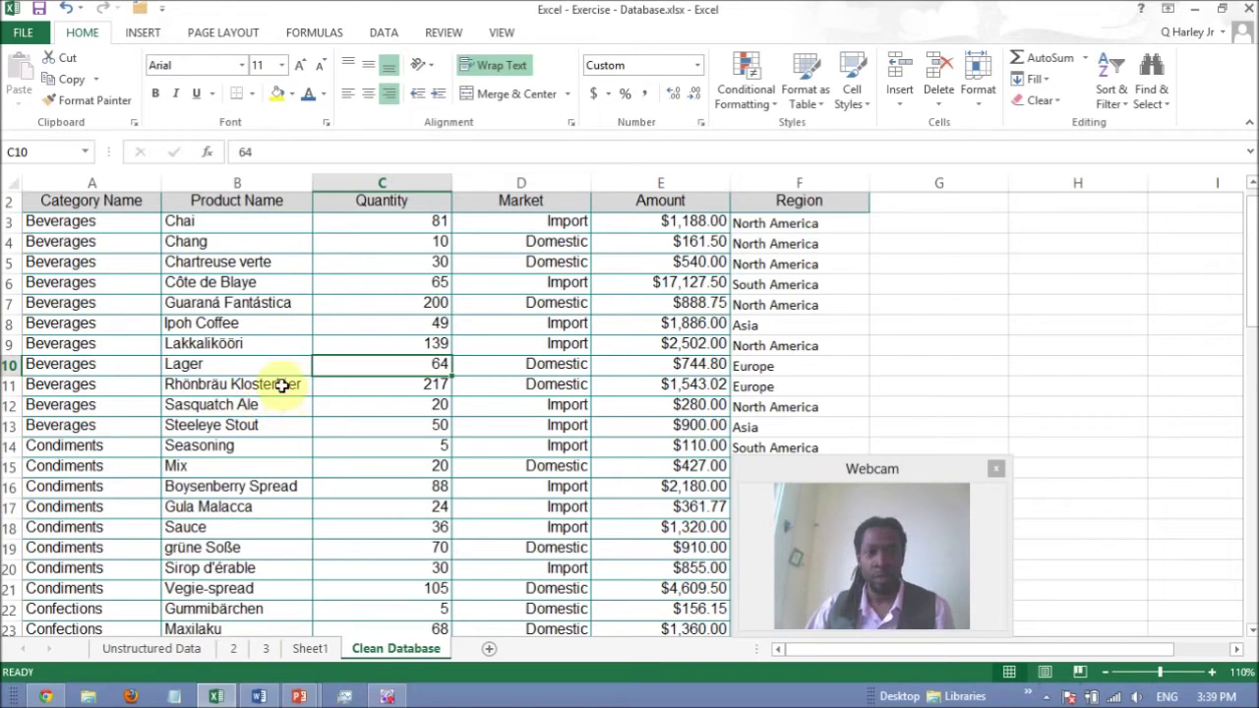
left_click(353, 388)
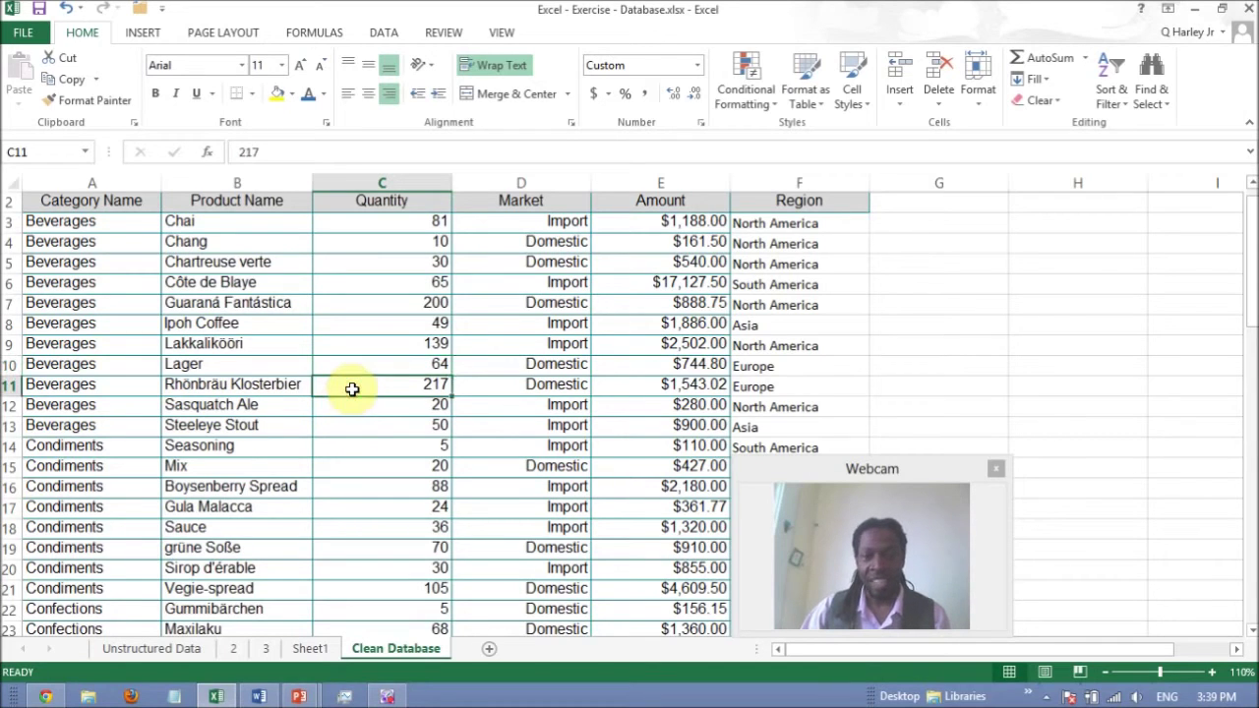
left_click(755, 387)
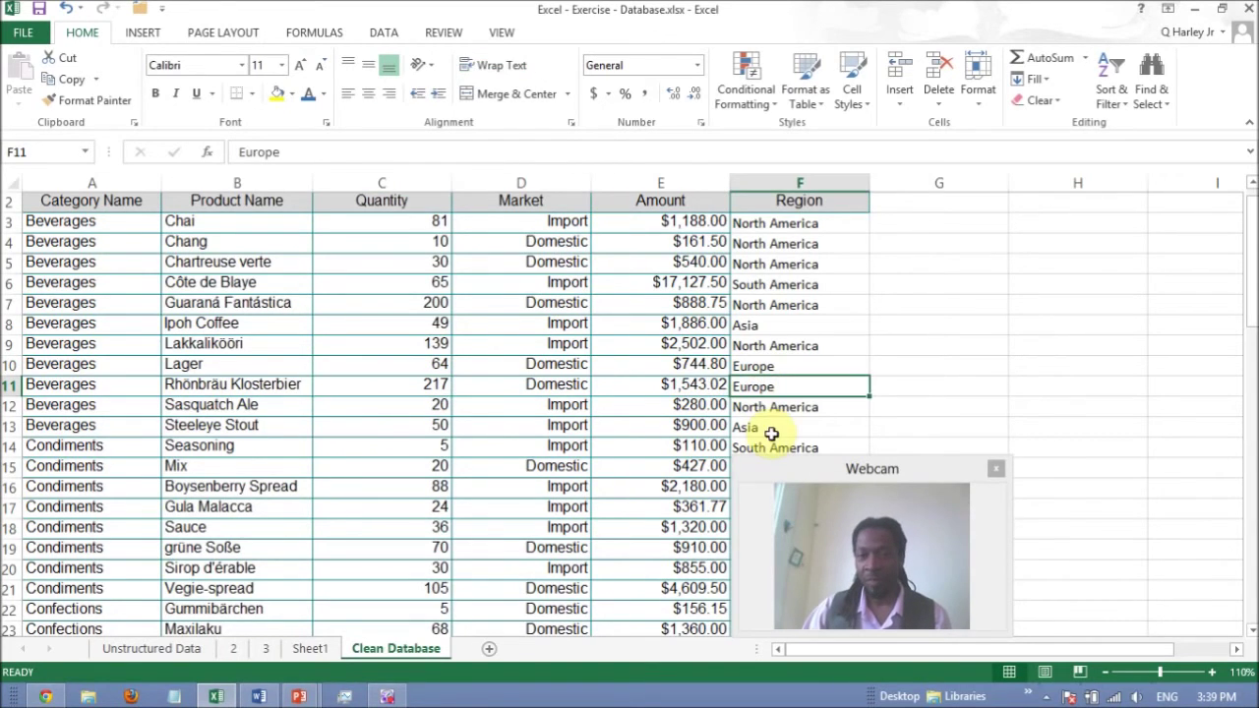
left_click(707, 389)
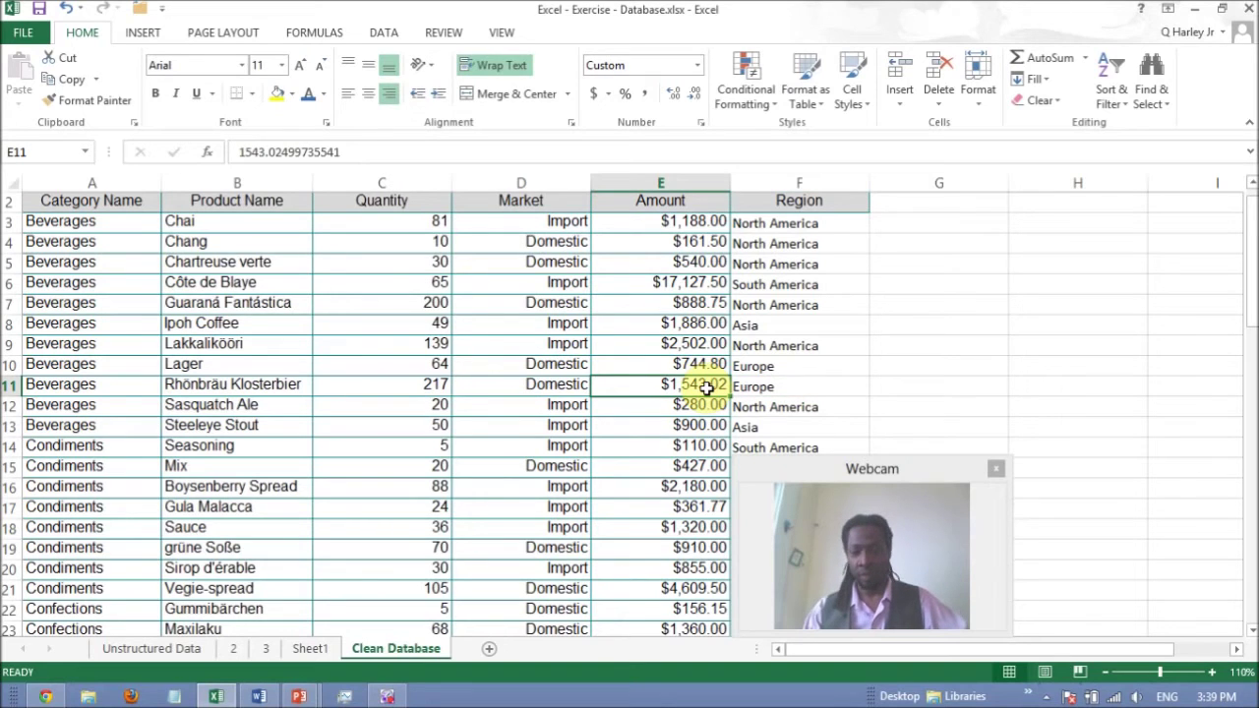
type("20000")
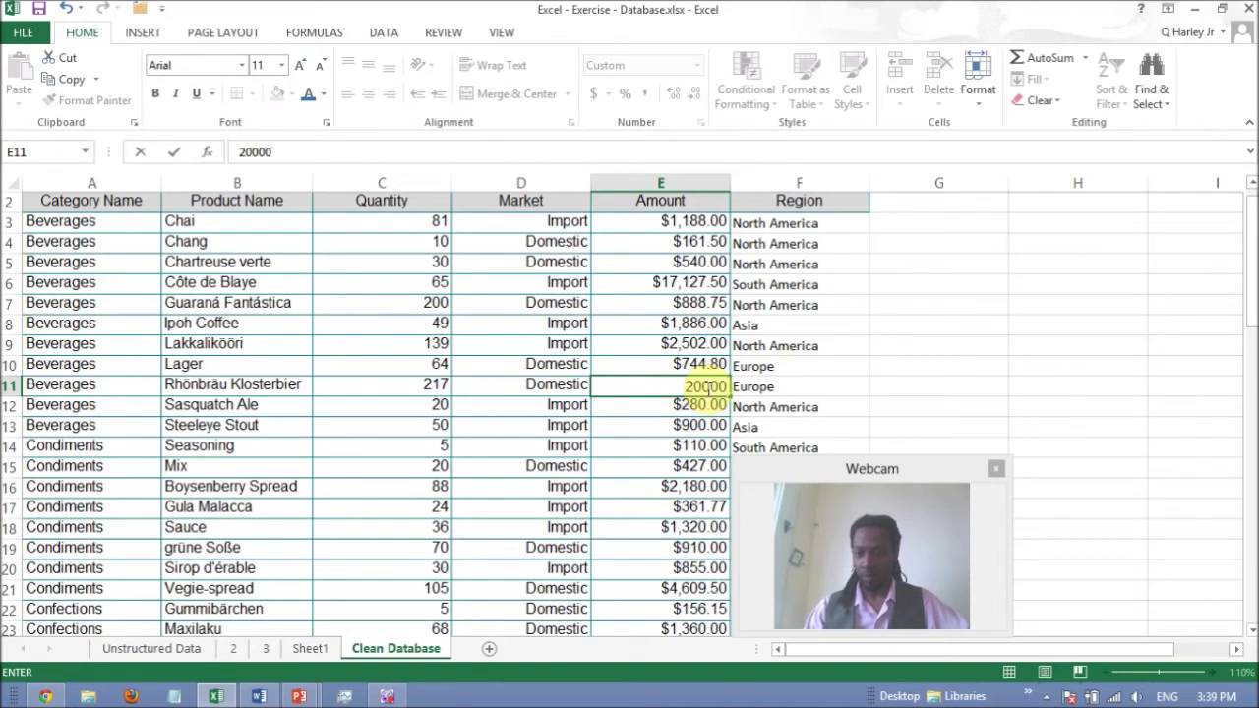
key("Return")
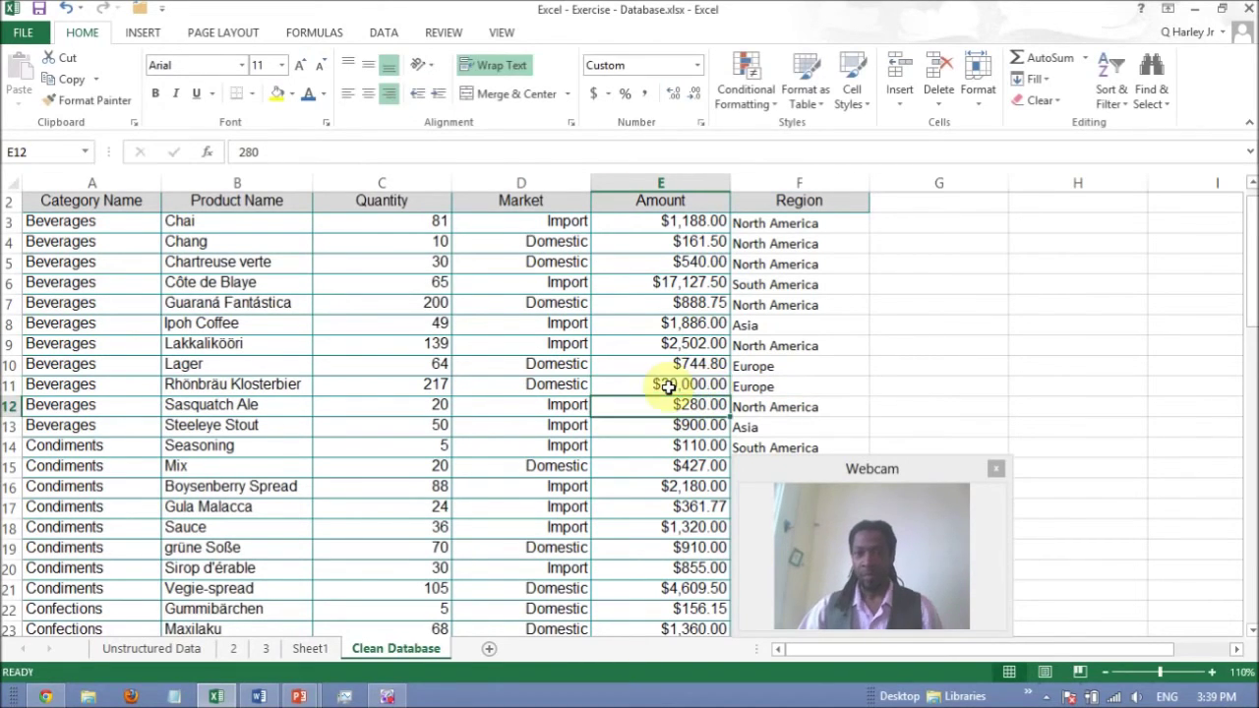
On the Clean Database sheet, set the Region for Rhönbräu Klosterbier in cell F11 to Antartica.
left_click(754, 388)
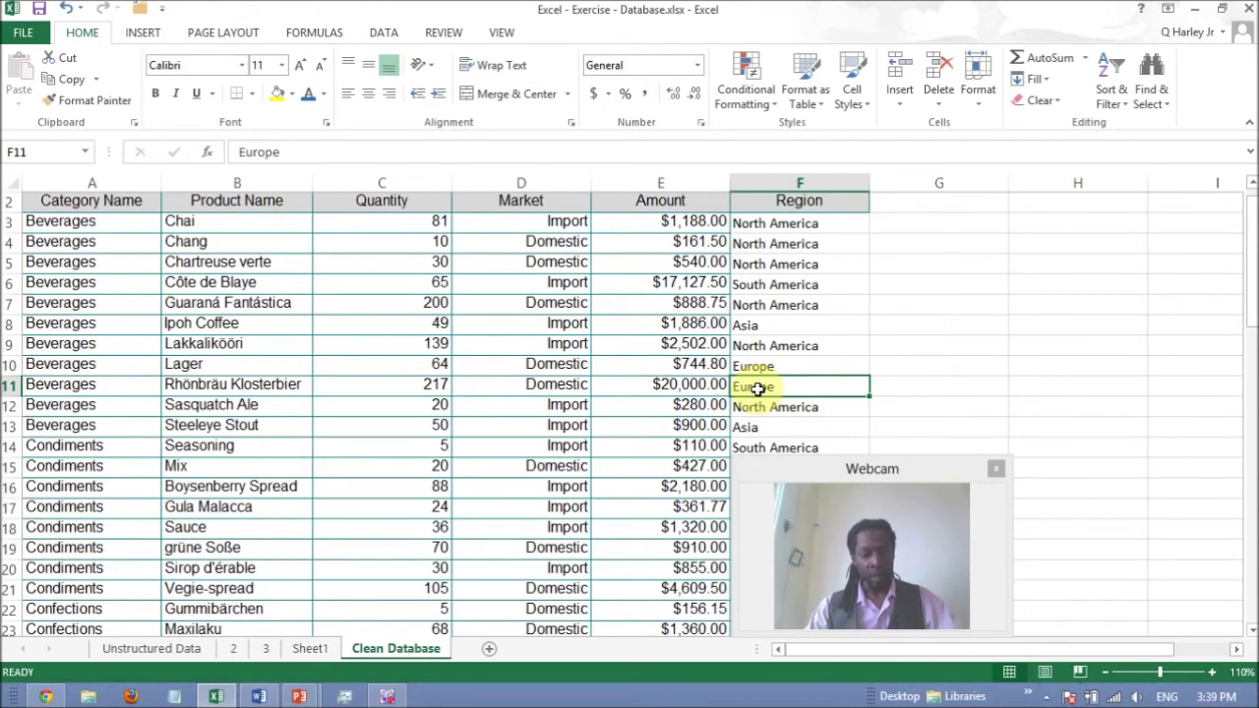
type("Anta")
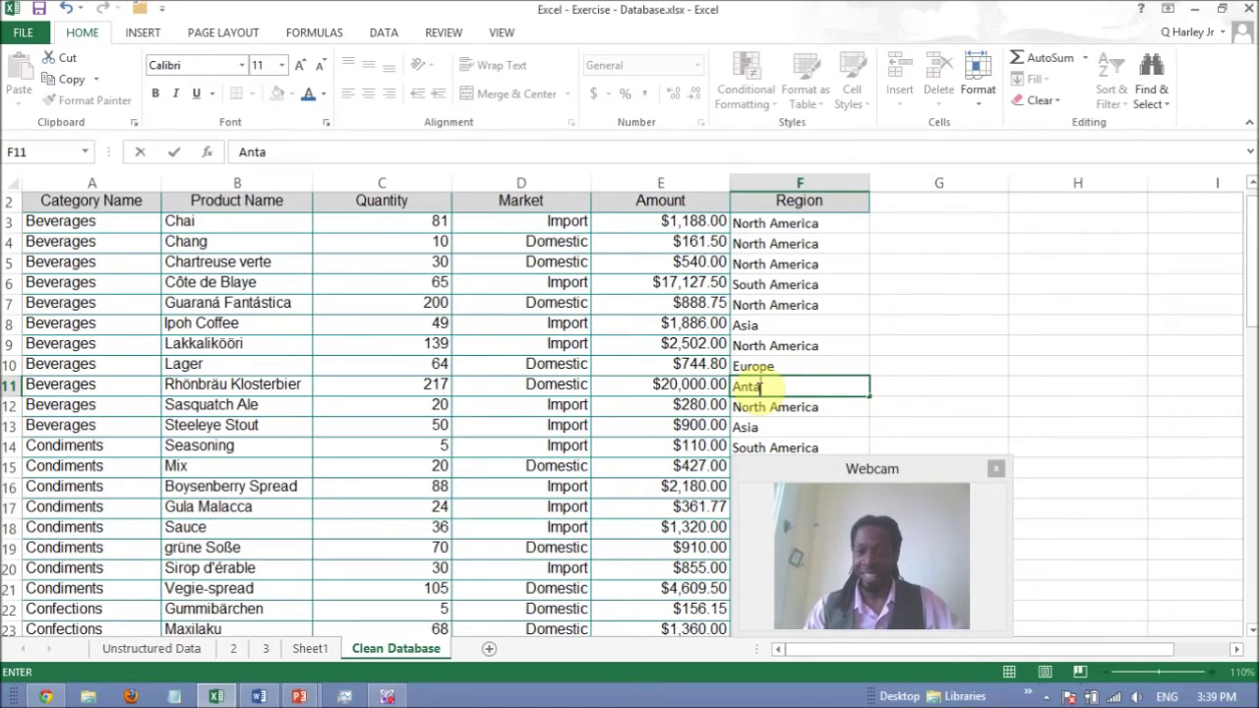
type("rtica")
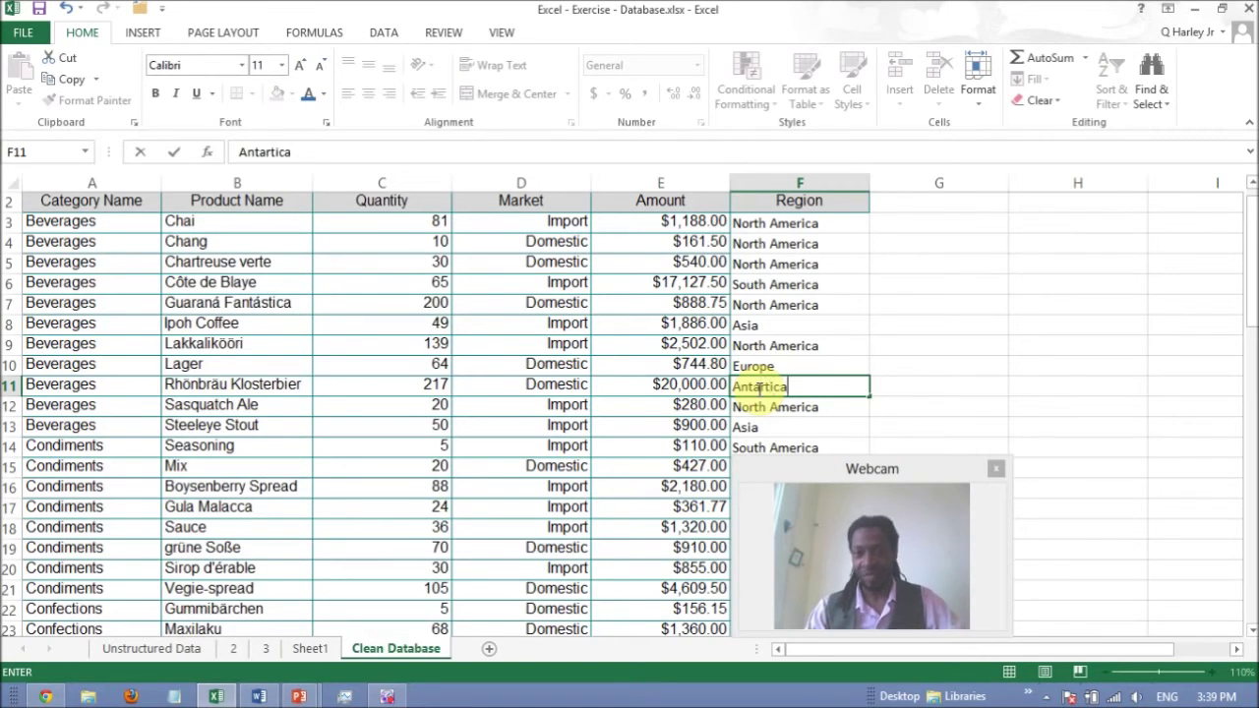
key("Return")
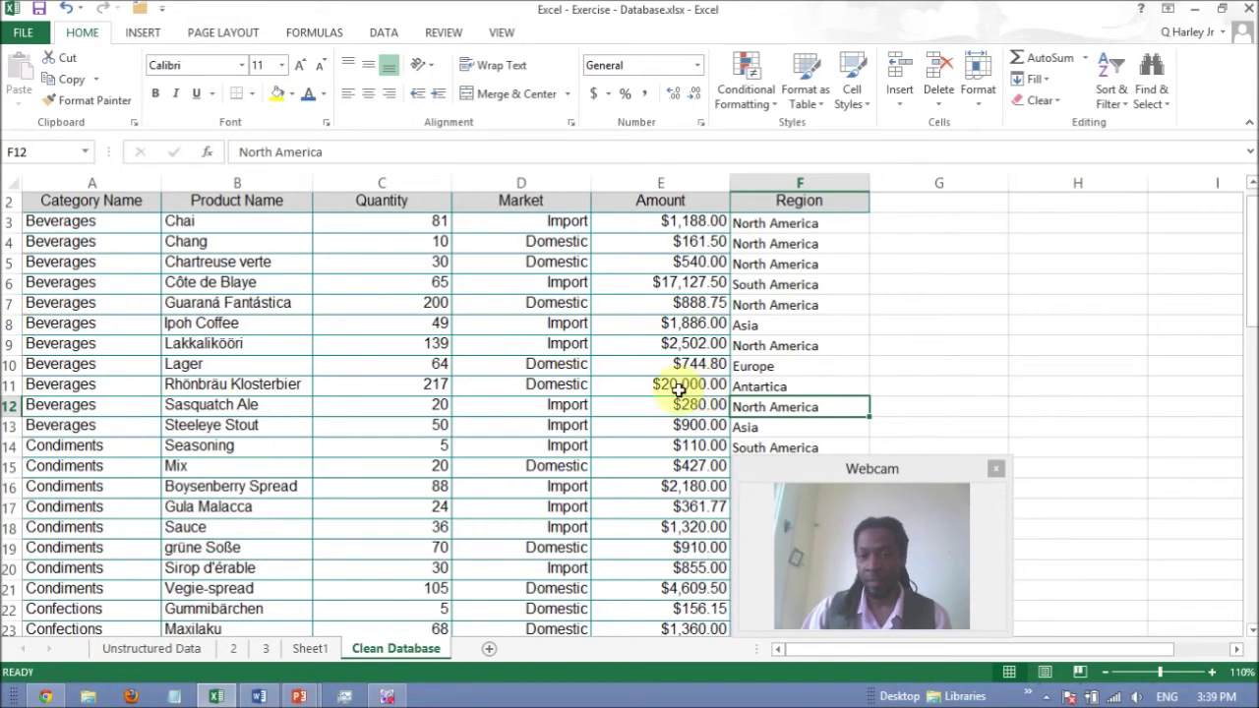
Refresh the PivotTable on Sheet1 from the edited source data and look through its region groups.
left_click(310, 652)
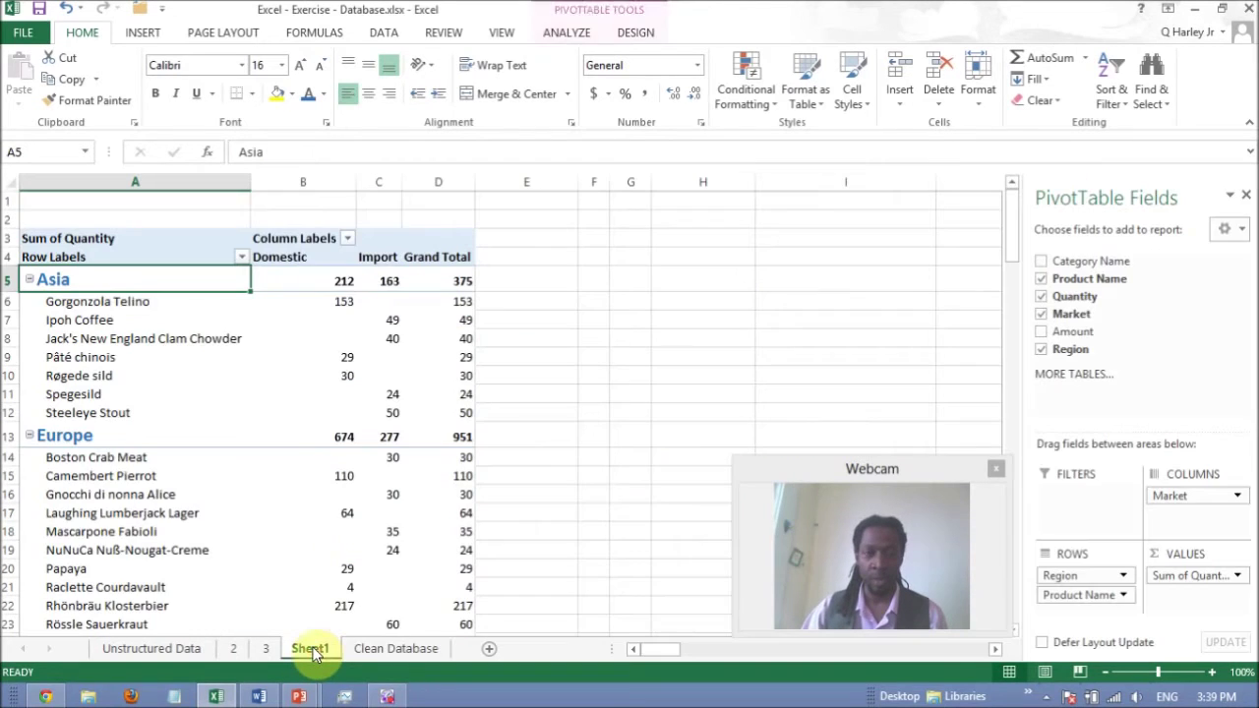
mouse_move(357, 318)
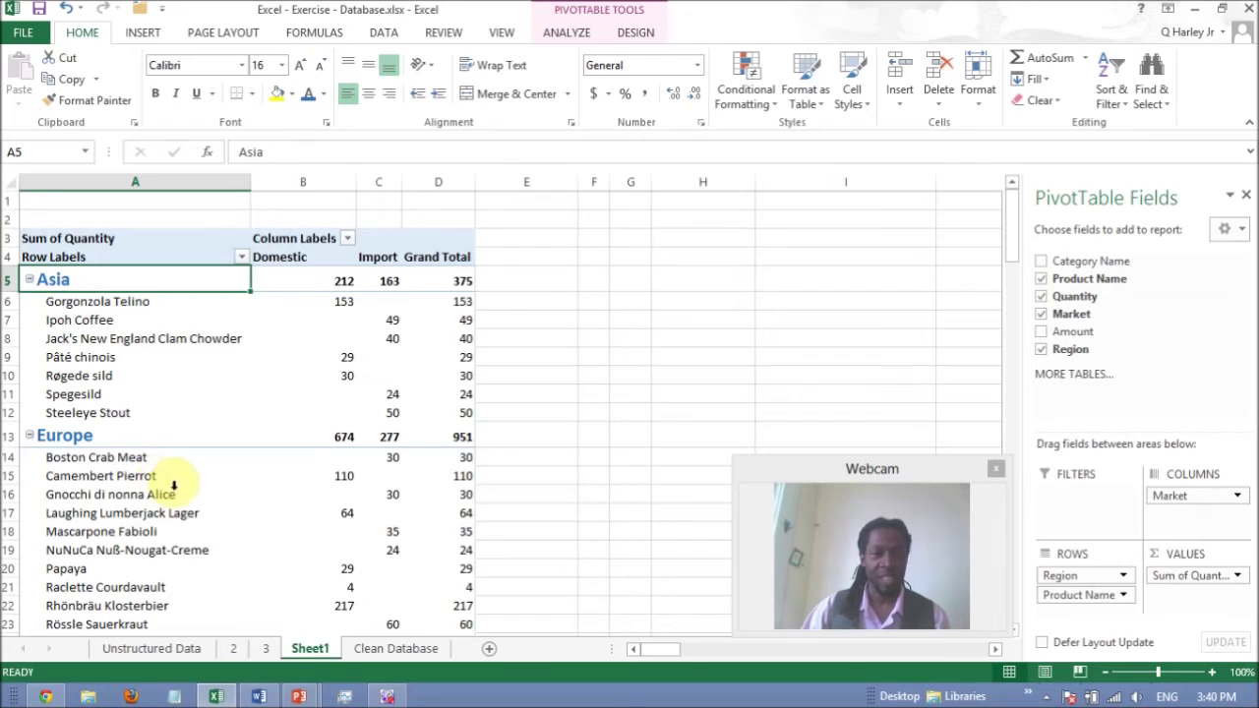
left_click(202, 370)
left_click(184, 359)
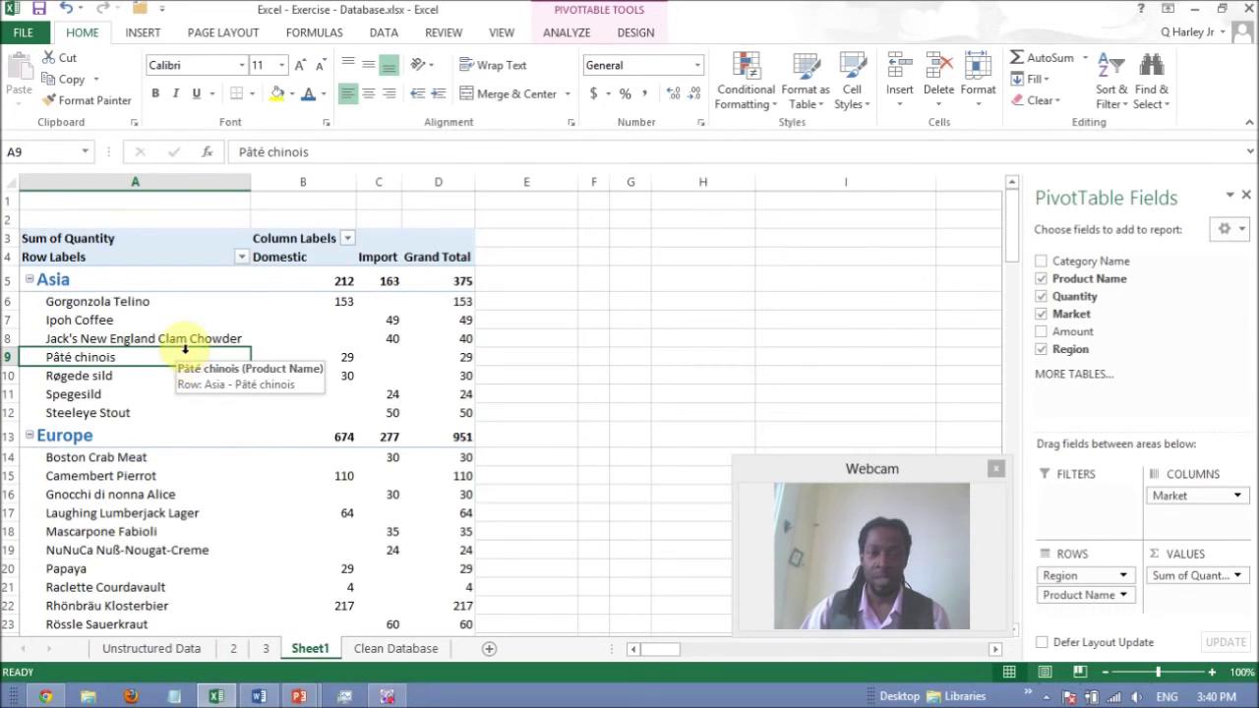
left_click(623, 364)
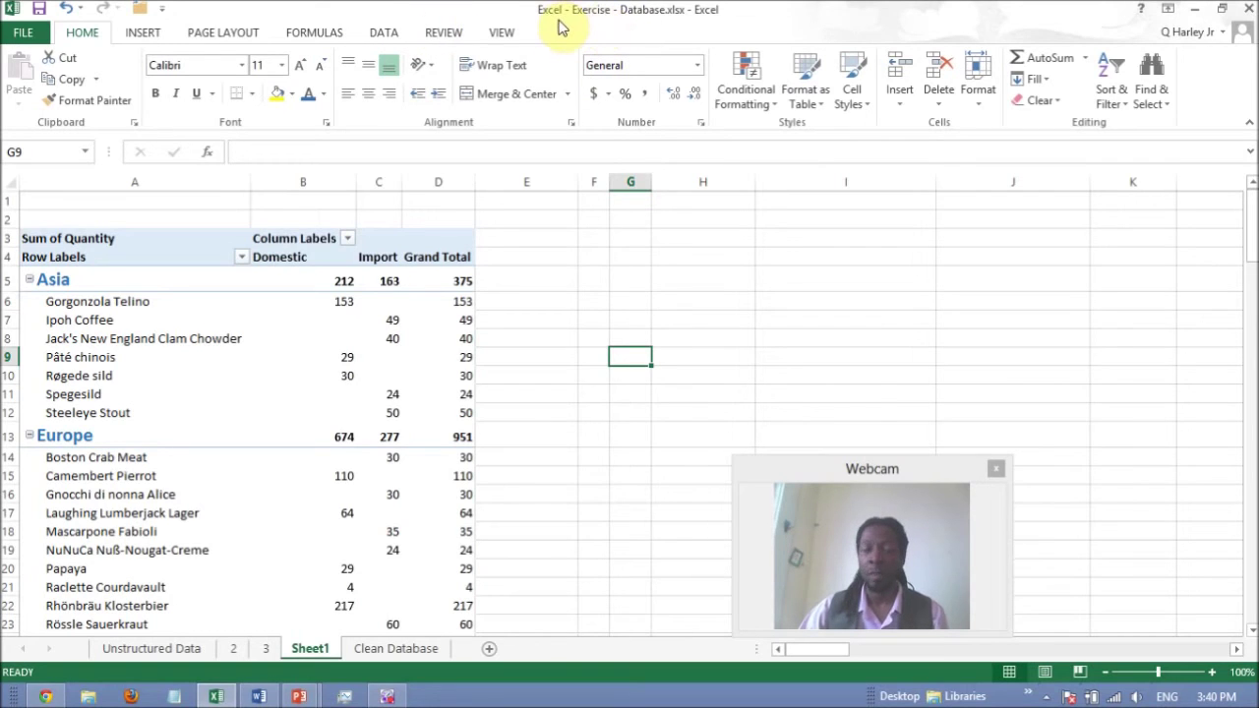
left_click(124, 345)
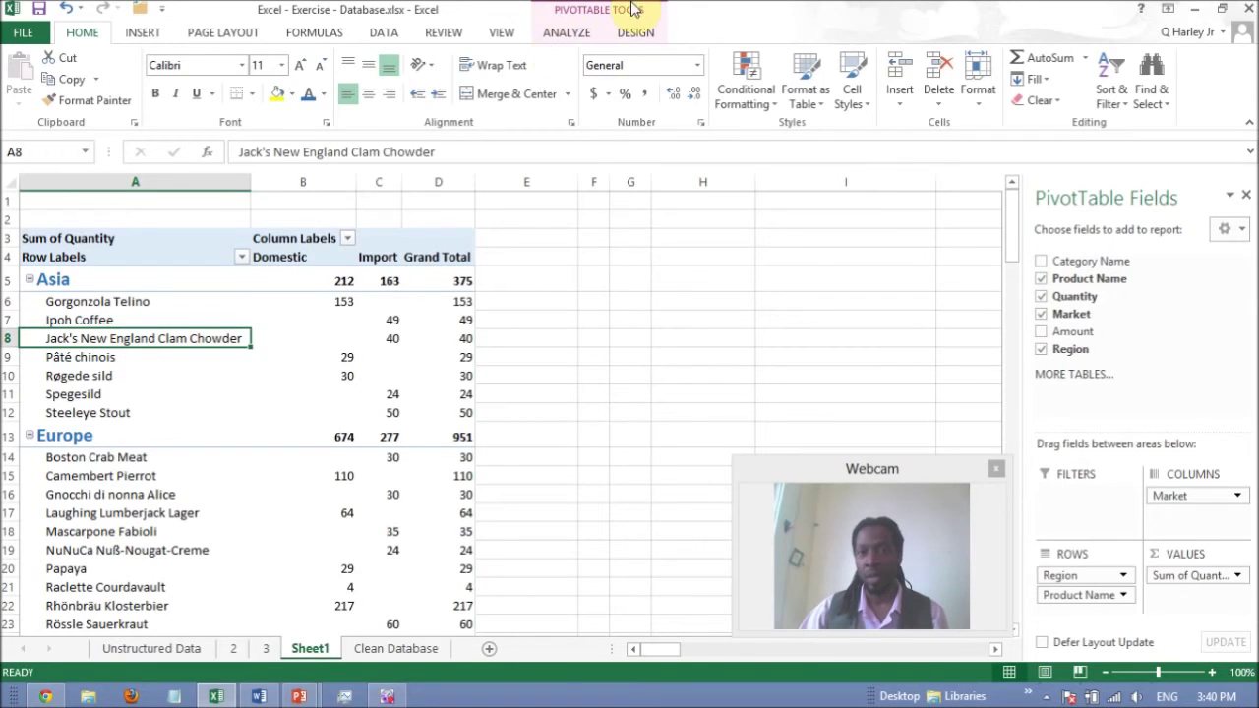
left_click(564, 36)
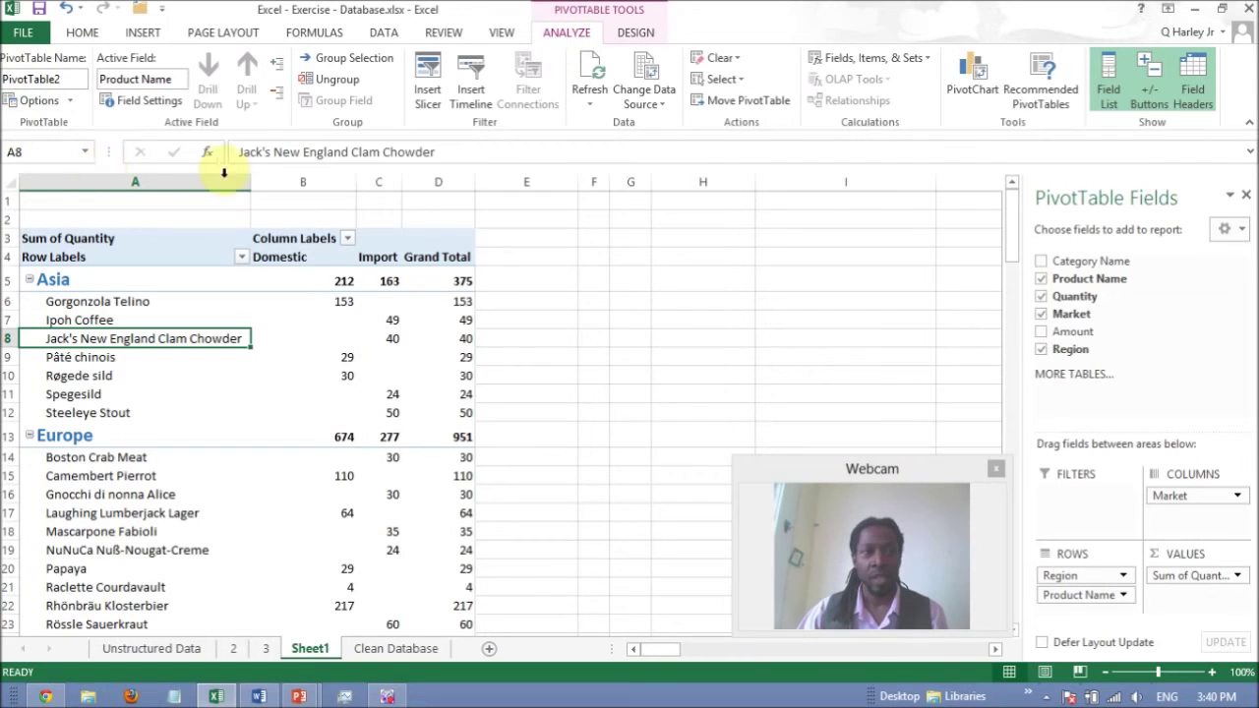
left_click(591, 67)
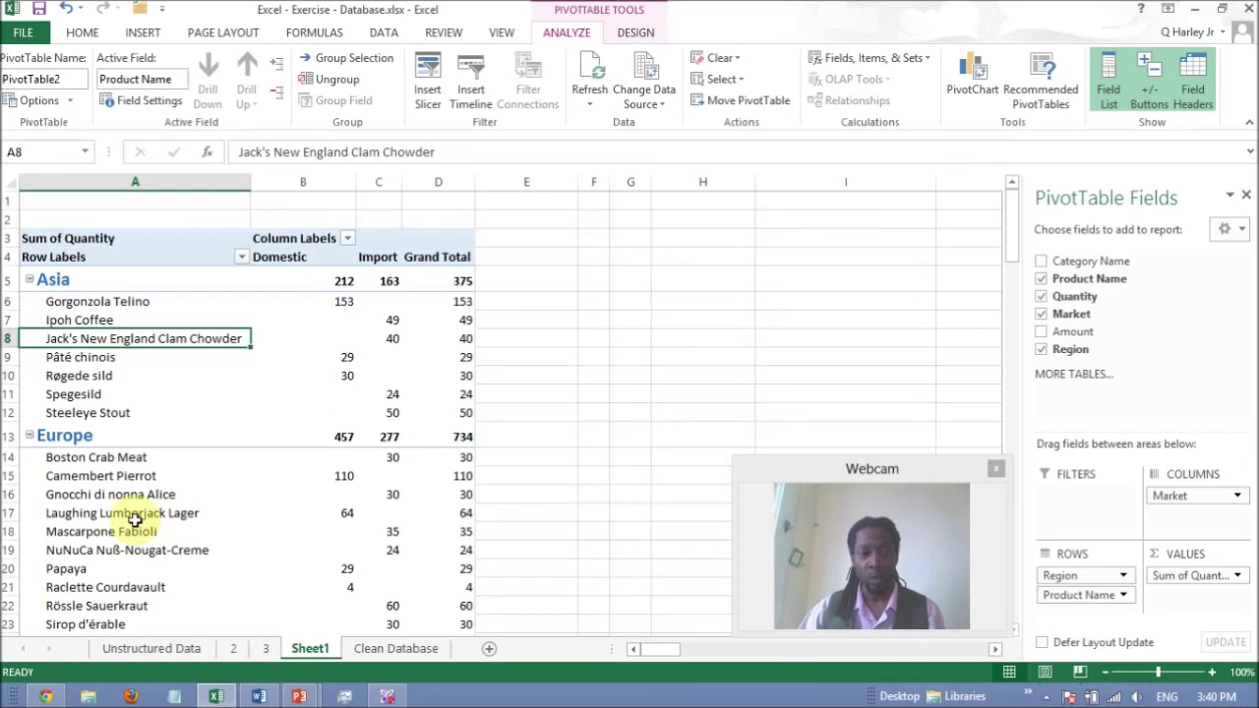
scroll(125, 517, "down", 12)
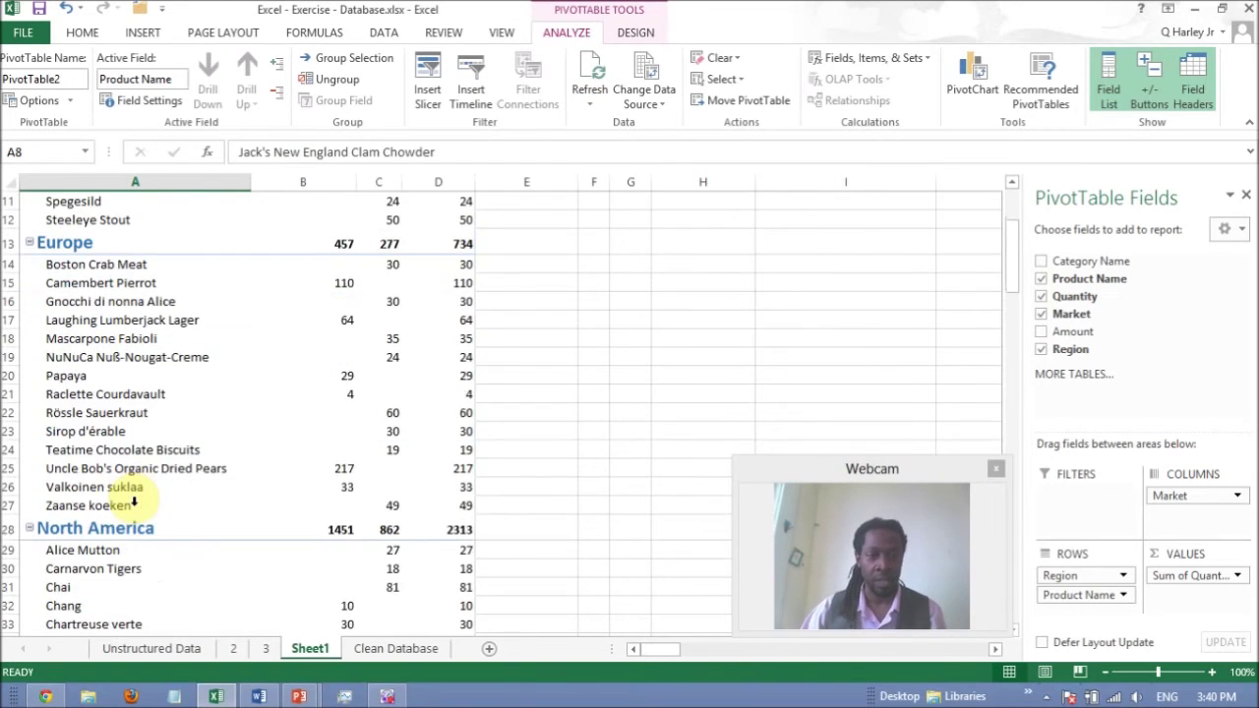
scroll(134, 503, "down", 10)
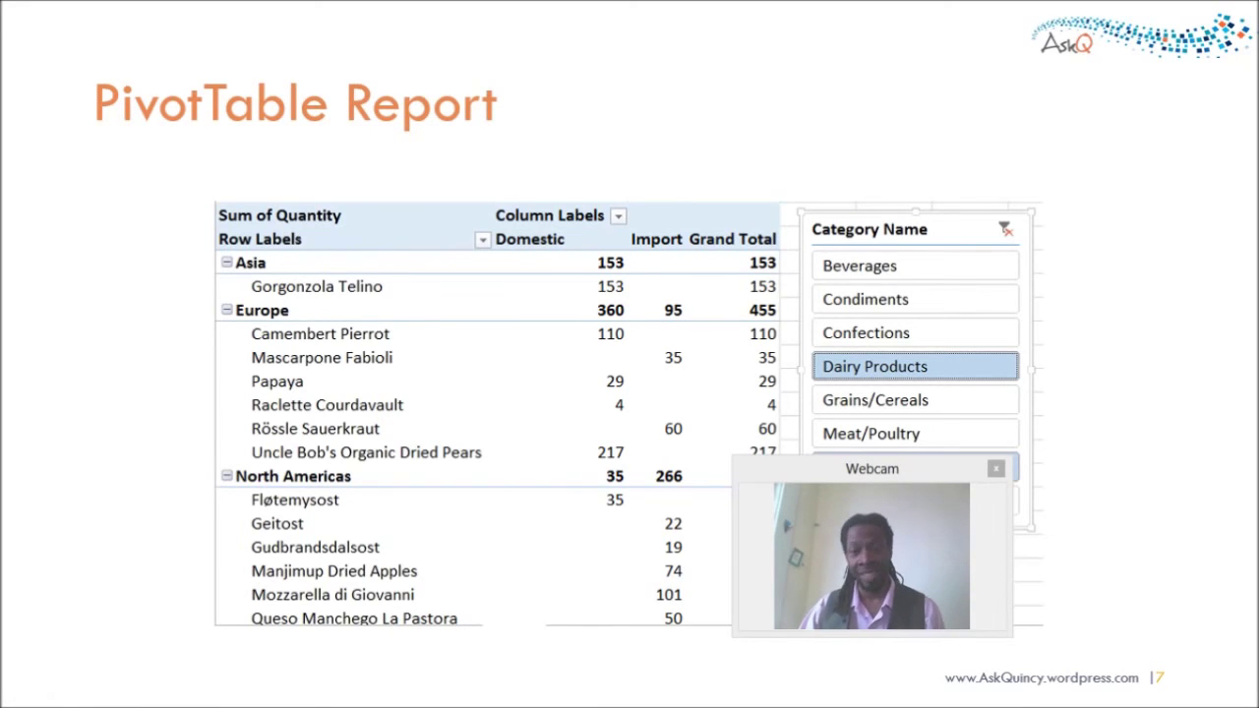
left_click_drag(906, 470, 1129, 516)
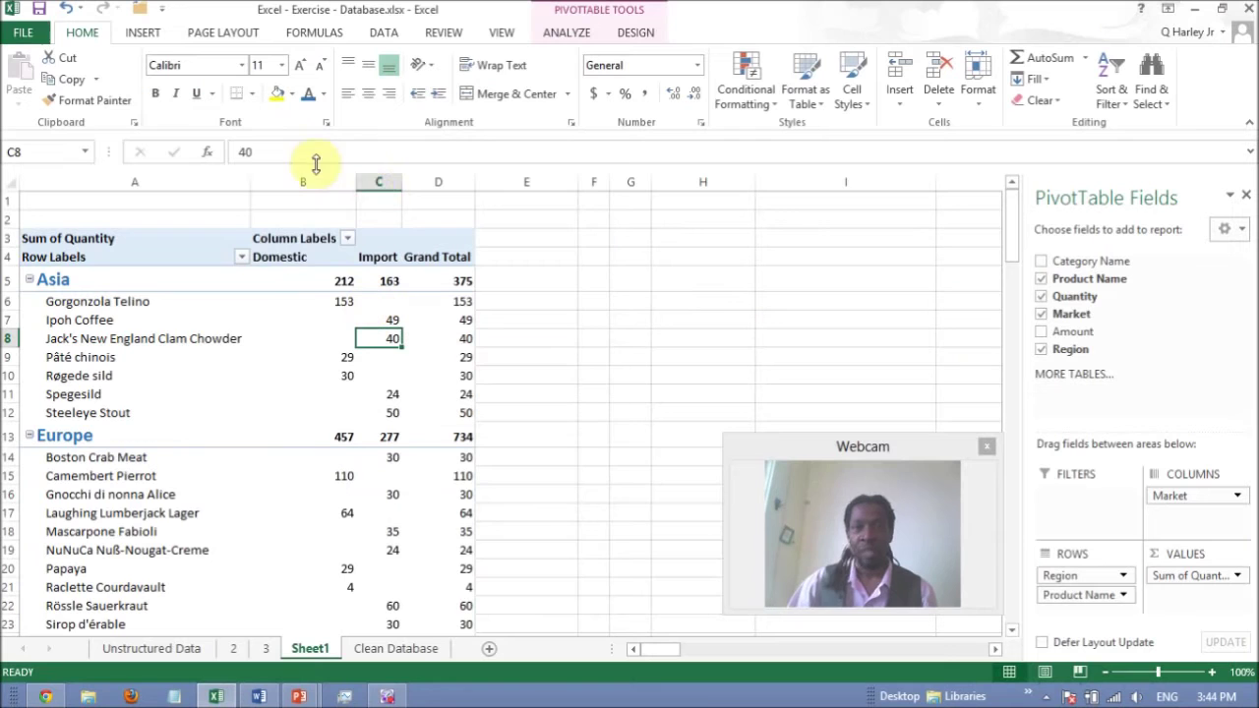
Insert slicers for Category Name and Market on the PivotTable.
left_click(566, 35)
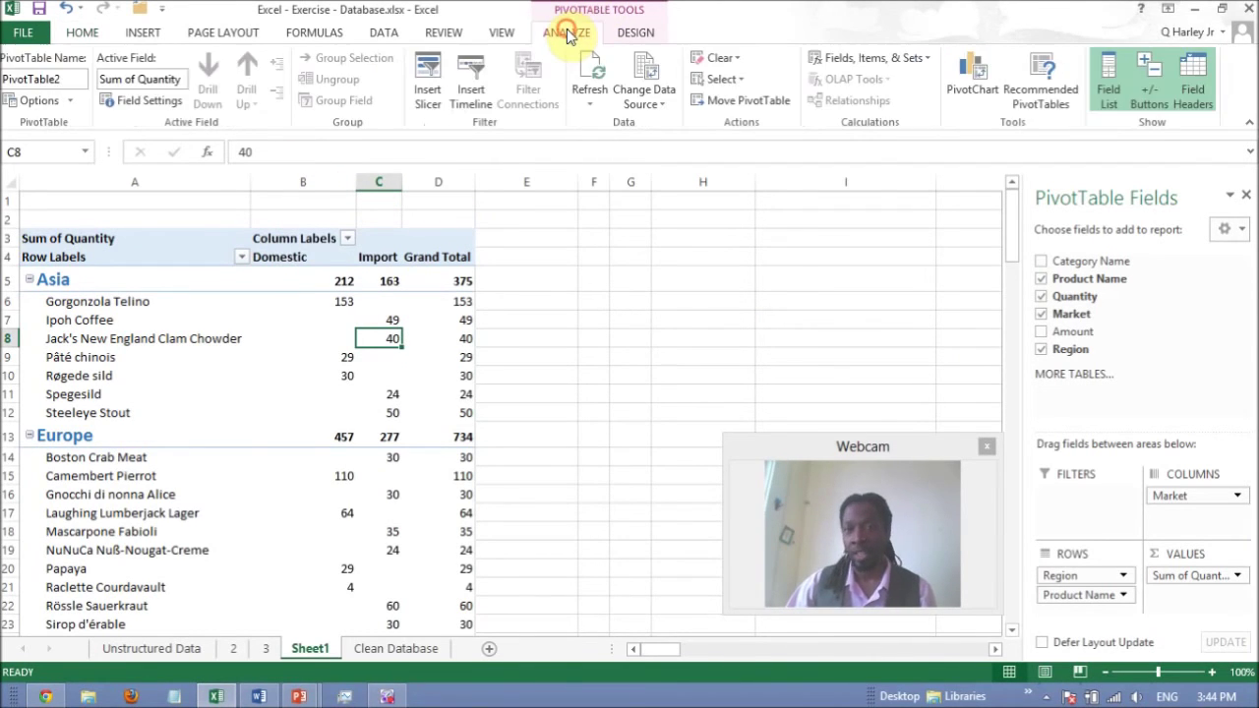
left_click(430, 84)
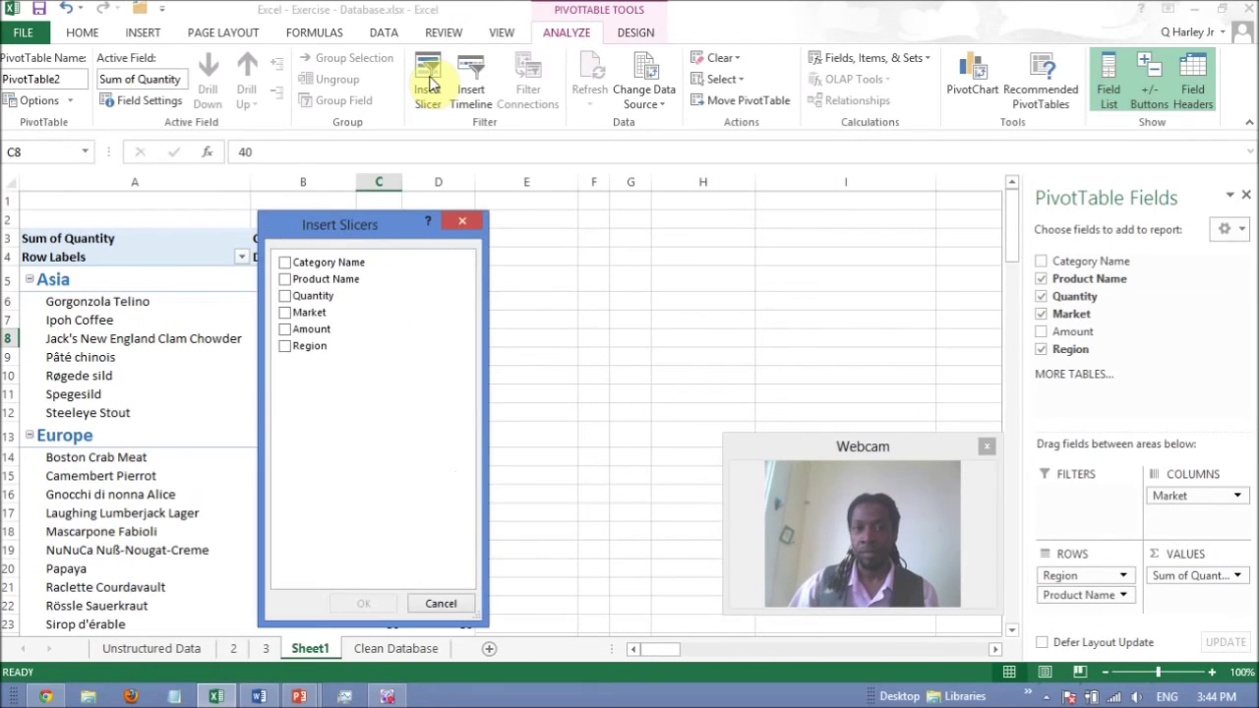
left_click_drag(392, 226, 522, 145)
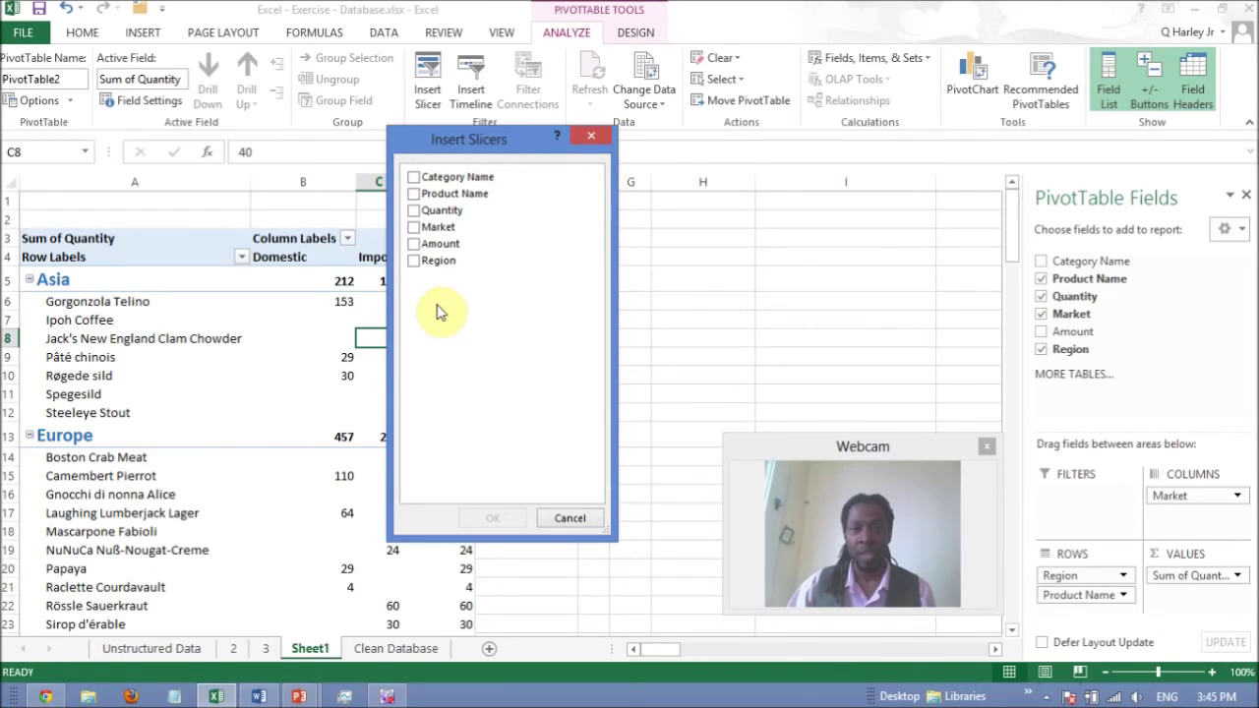
left_click(414, 178)
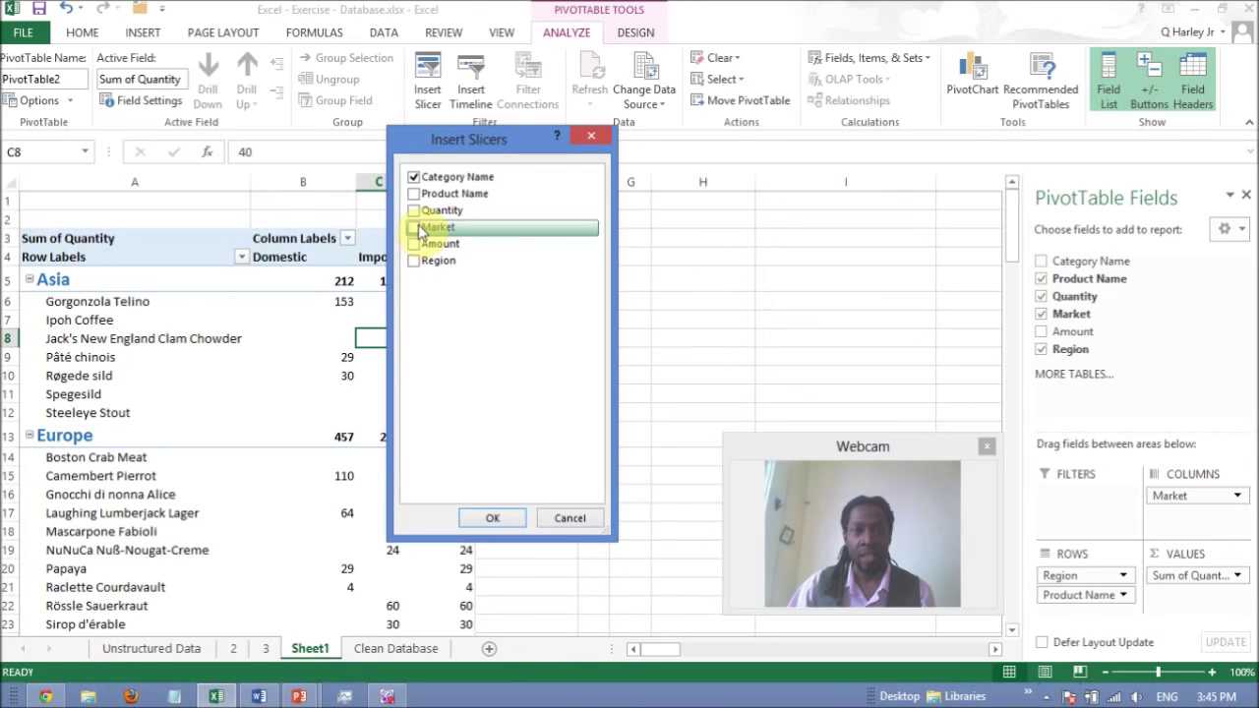
left_click(417, 227)
left_click(498, 519)
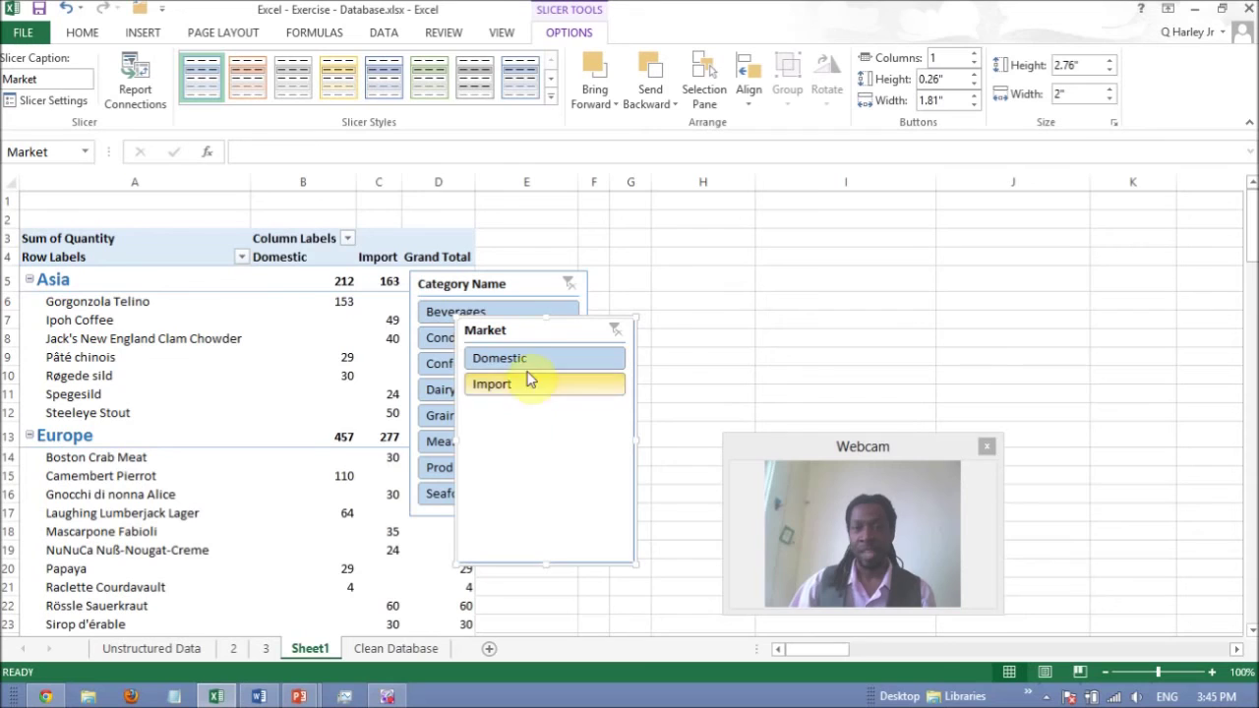
Place the Category Name and Market slicers side by side, without overlap, near the PivotTable's header rows.
left_click_drag(548, 337, 745, 245)
left_click(534, 283)
left_click_drag(533, 285, 576, 236)
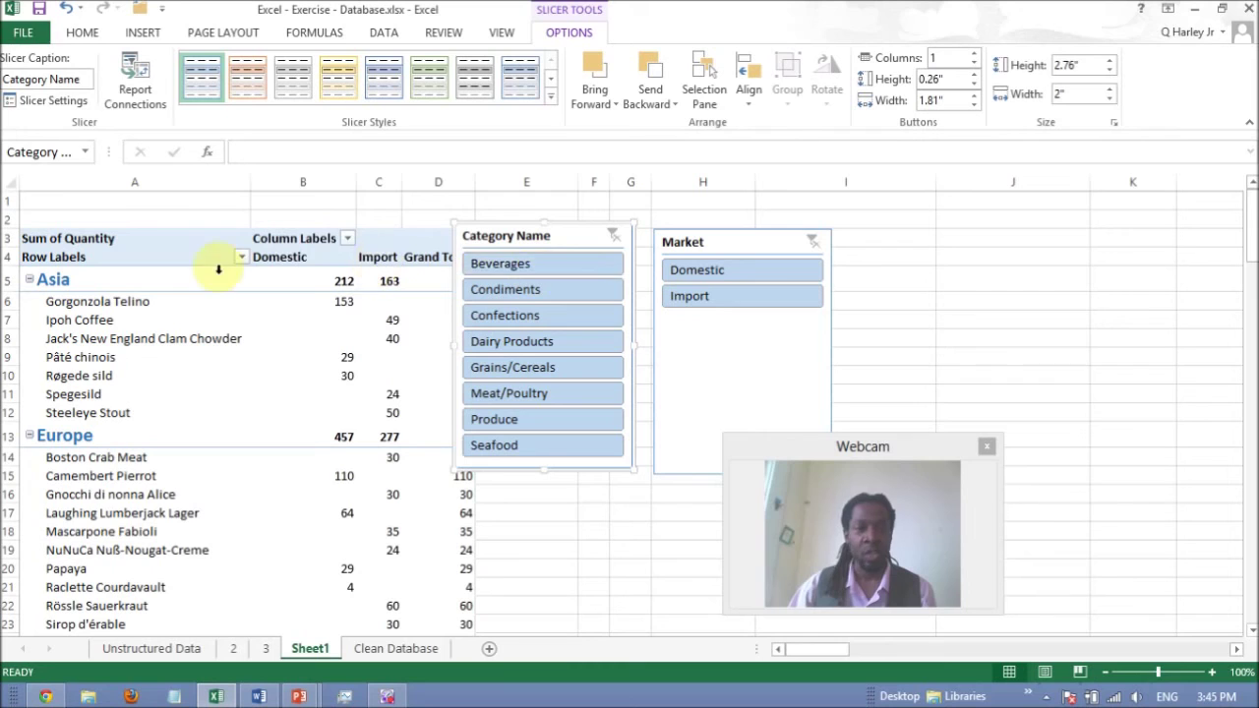
Filter the PivotTable with the slicers to the Beverages category and the Import market, and add Condiments to the category selection.
left_click(516, 262)
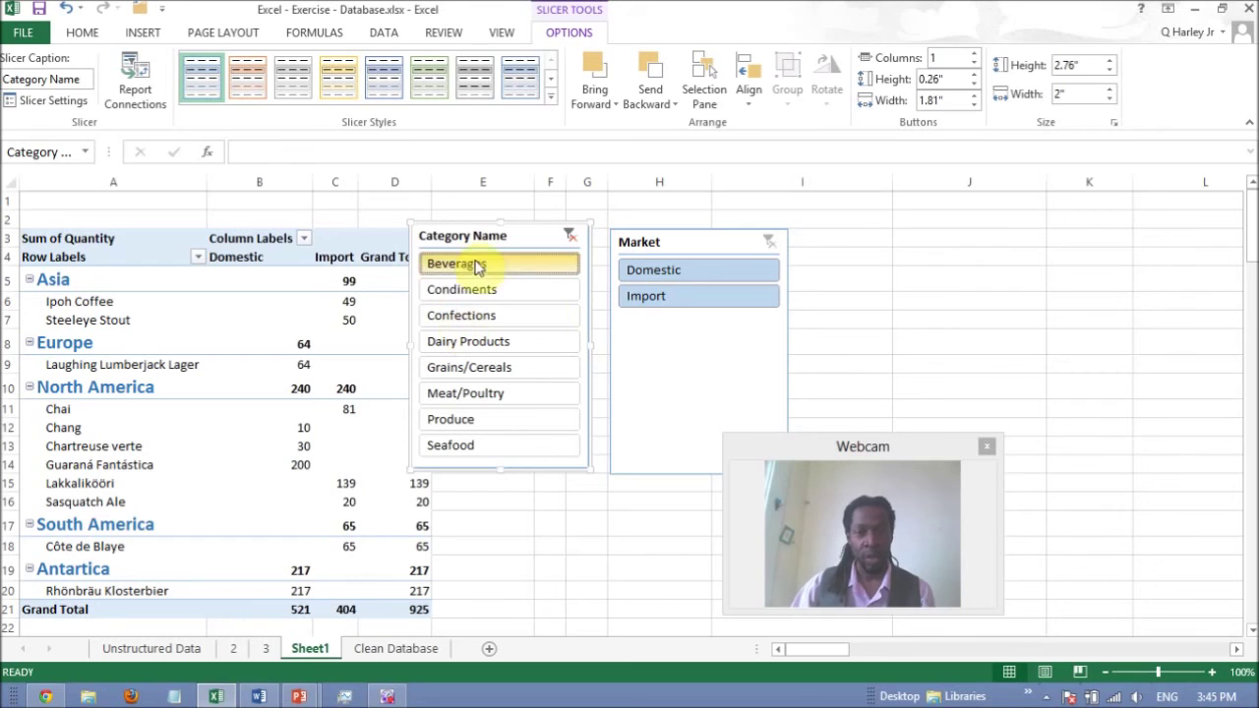
left_click(684, 298)
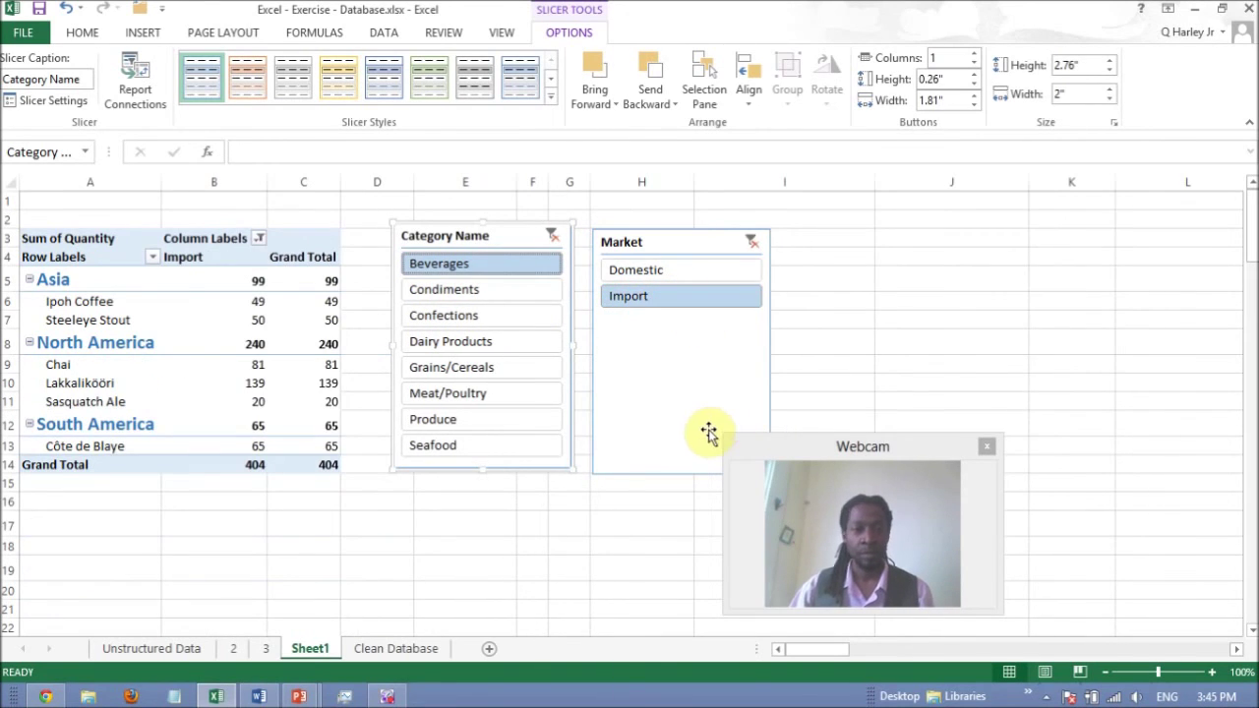
left_click(462, 267)
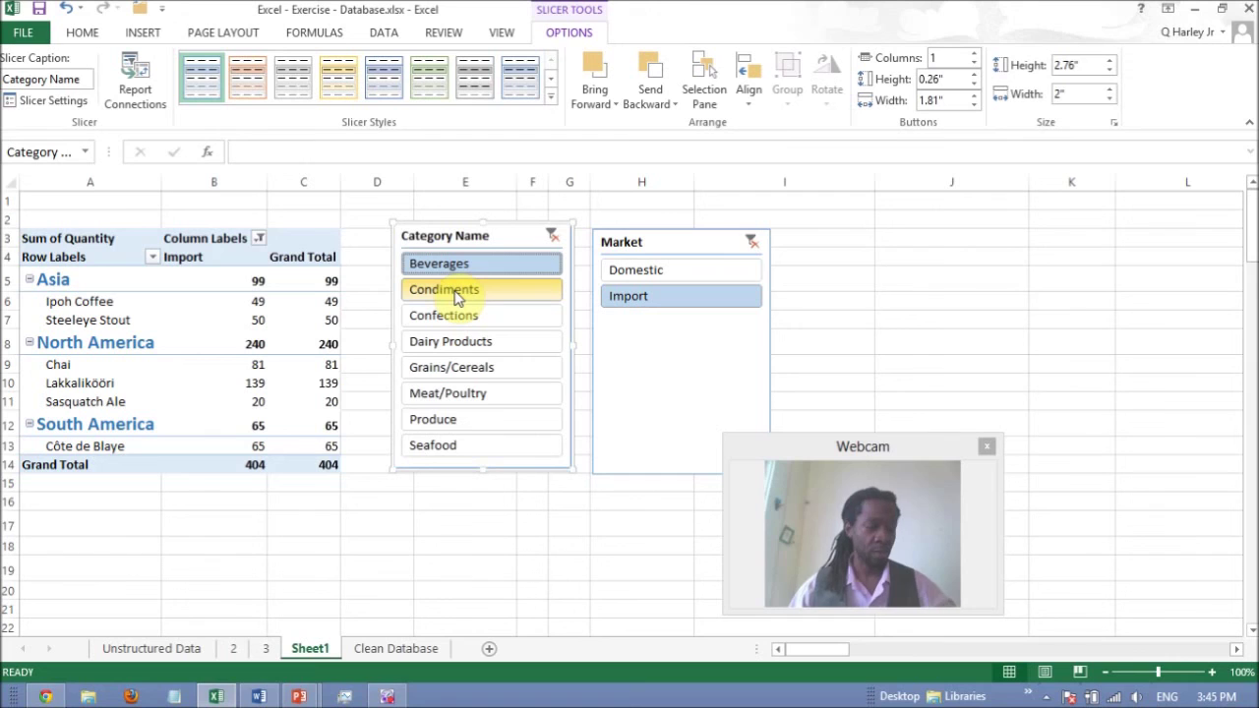
left_click(456, 295, "ctrl")
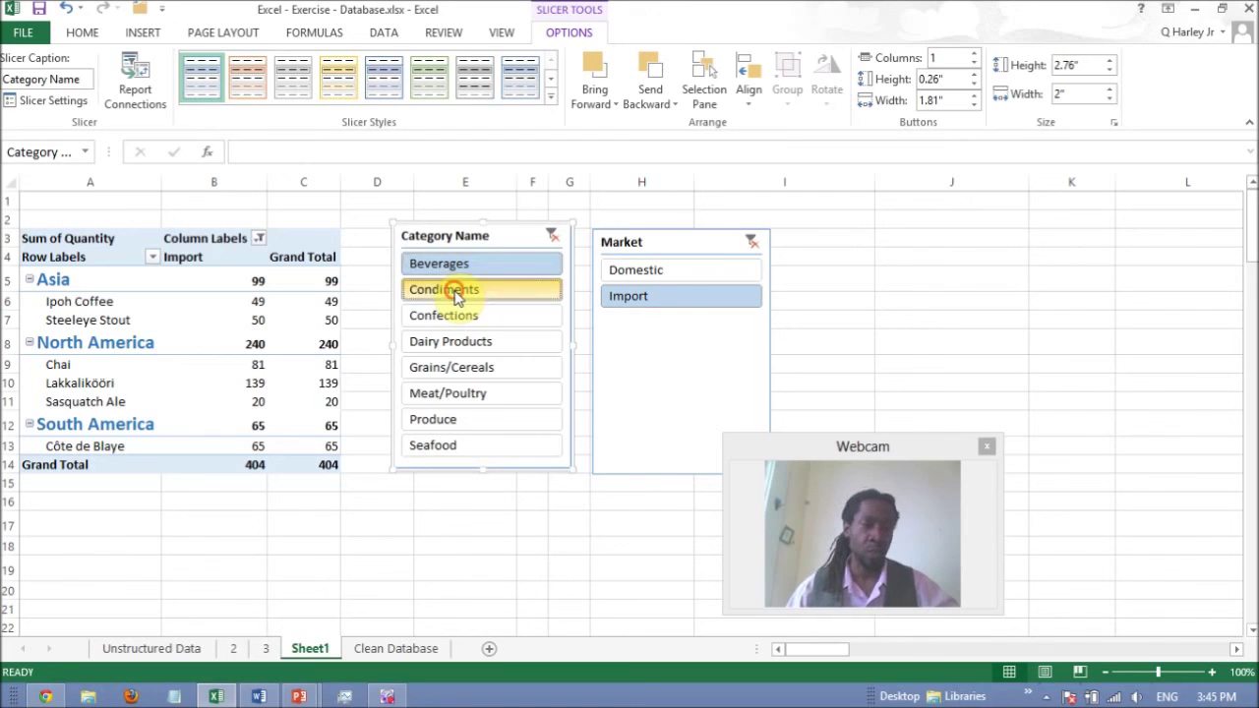